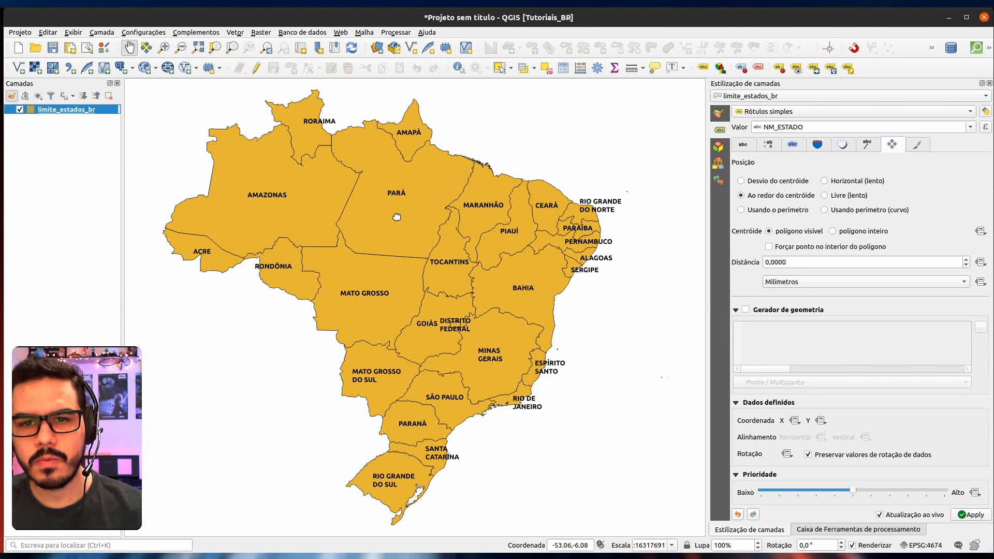
pyautogui.scroll(2, 586, 229)
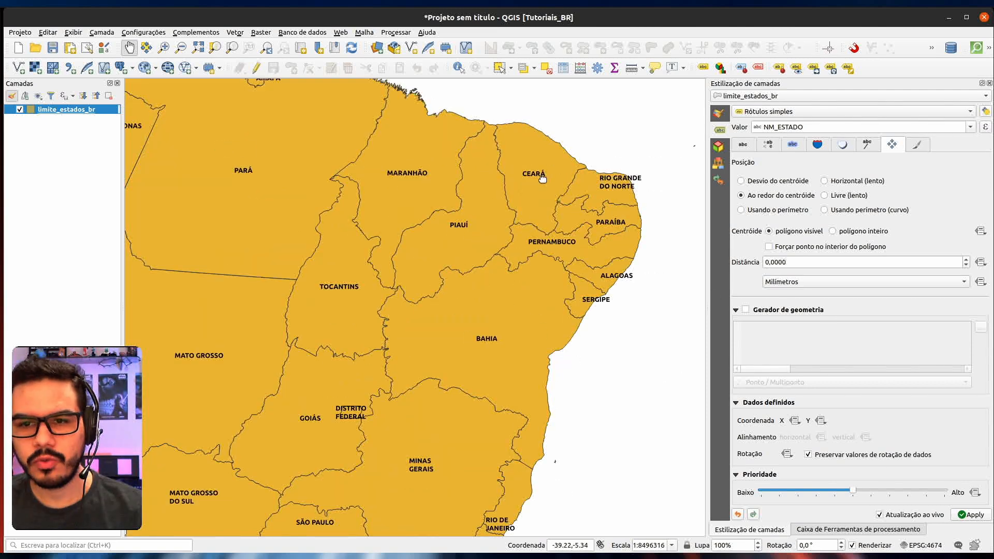
pyautogui.scroll(-2, 401, 226)
pyautogui.moveTo(402, 224); pyautogui.dragTo(424, 224)
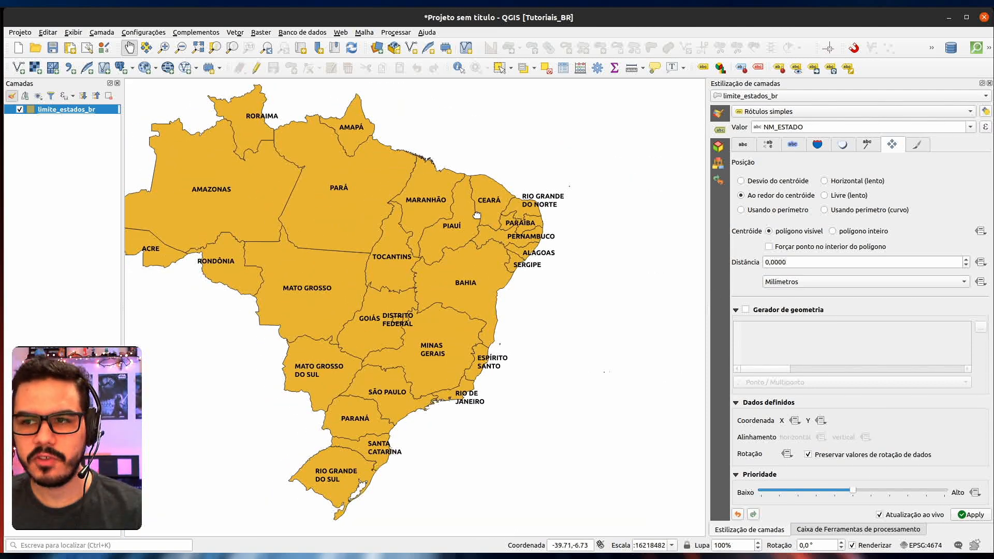
pyautogui.scroll(2, 529, 210)
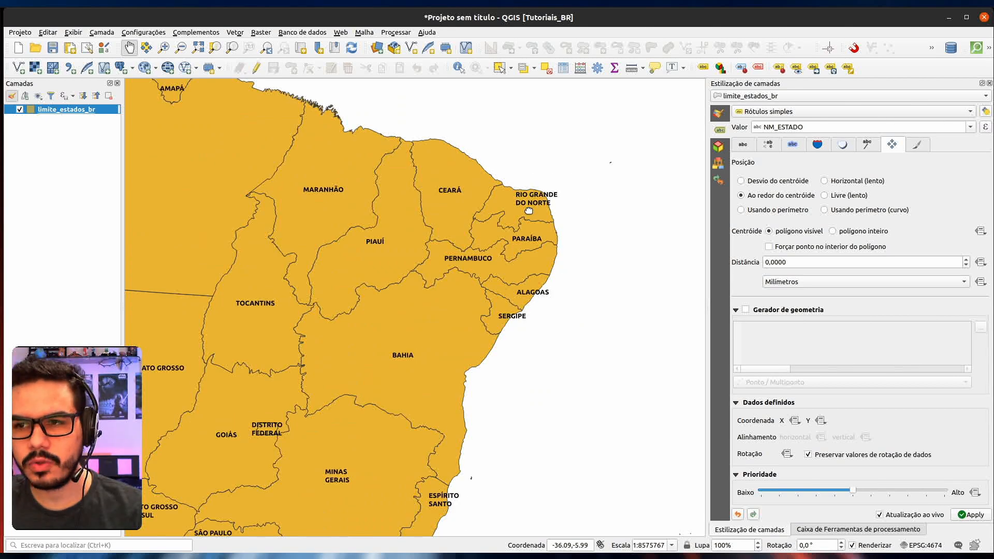
pyautogui.scroll(-2, 412, 195)
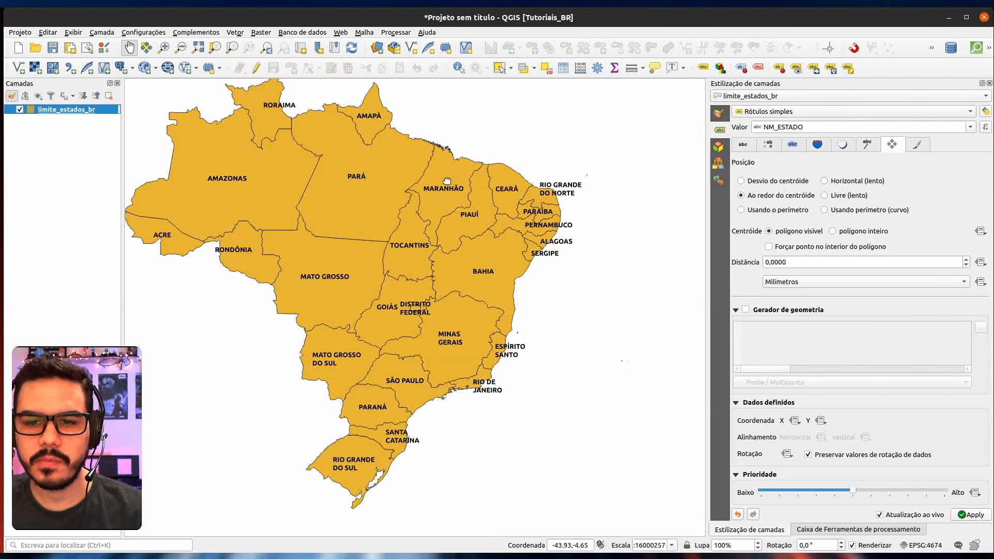
pyautogui.moveTo(446, 181); pyautogui.dragTo(461, 189)
# Style the limite_estados_br layer as Categorizado by CD_GEOCUF with the Magma color ramp, and classify its values.
pyautogui.click(719, 114)
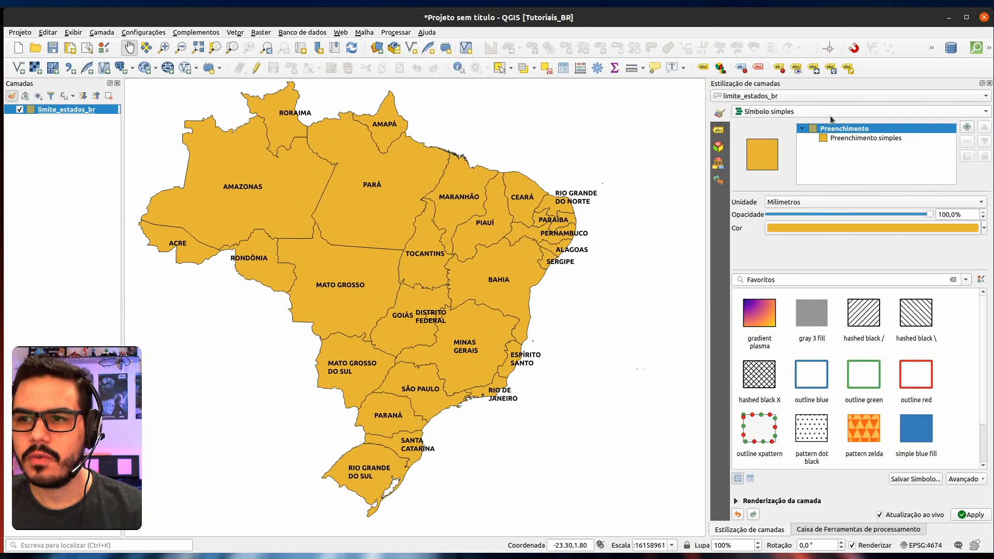
pyautogui.click(829, 114)
pyautogui.click(812, 125)
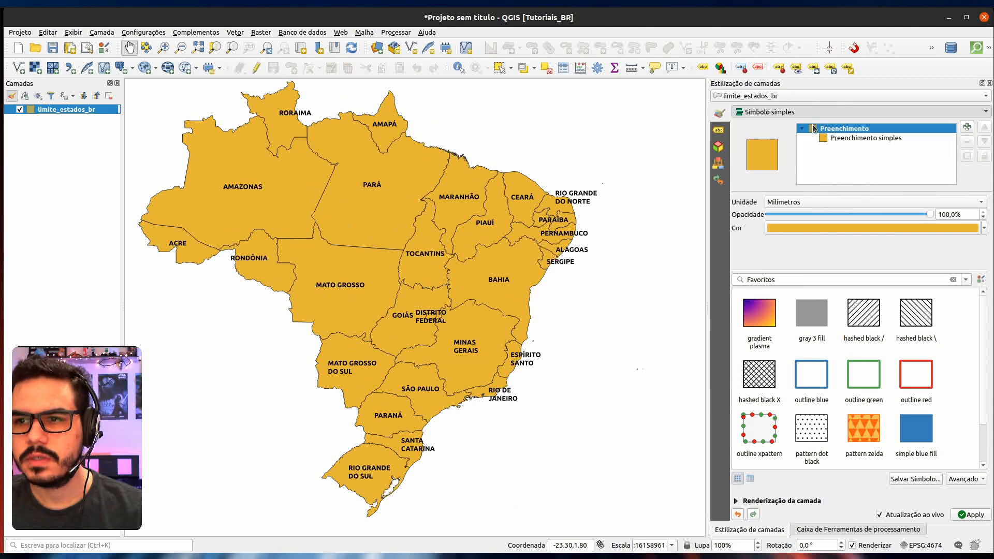
pyautogui.click(970, 127)
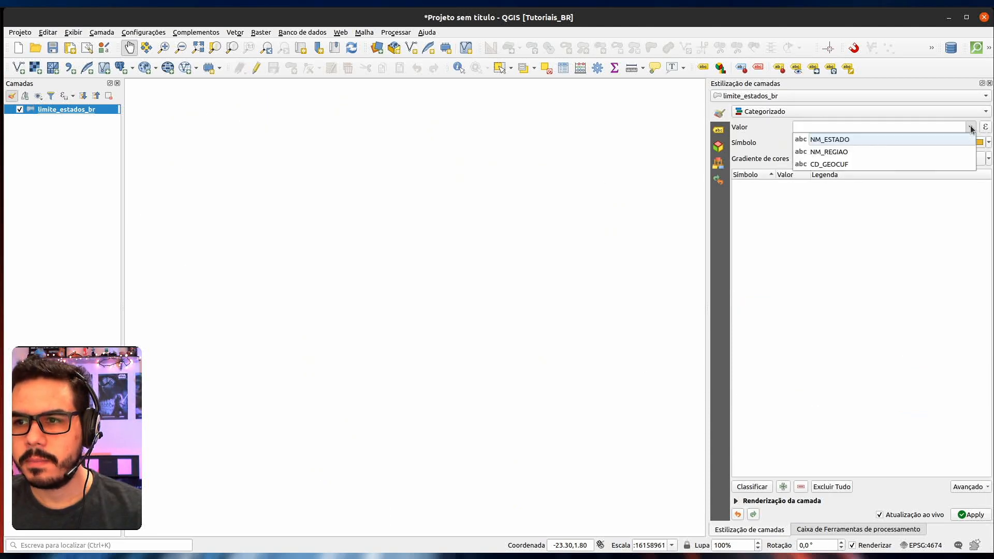
pyautogui.click(911, 164)
pyautogui.click(987, 162)
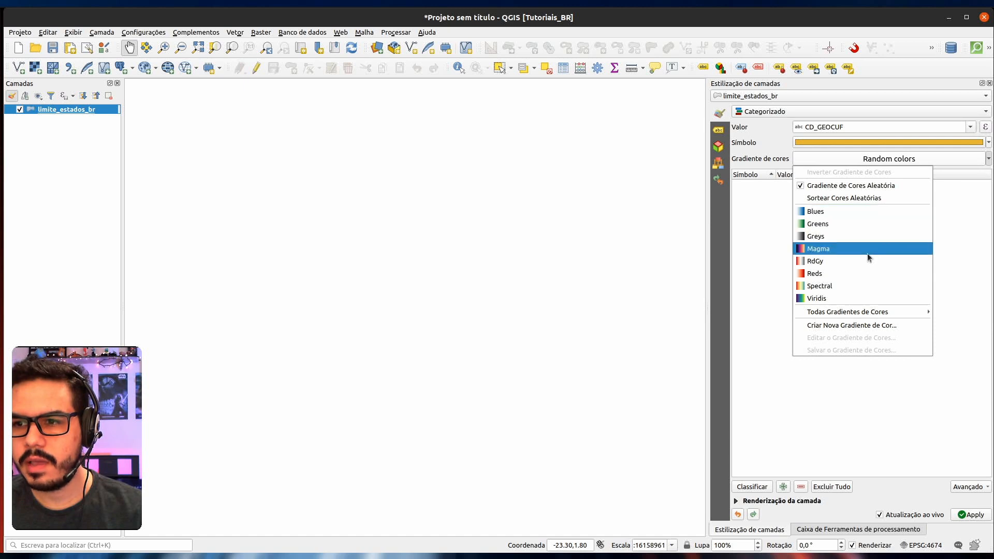
pyautogui.click(810, 249)
pyautogui.click(755, 487)
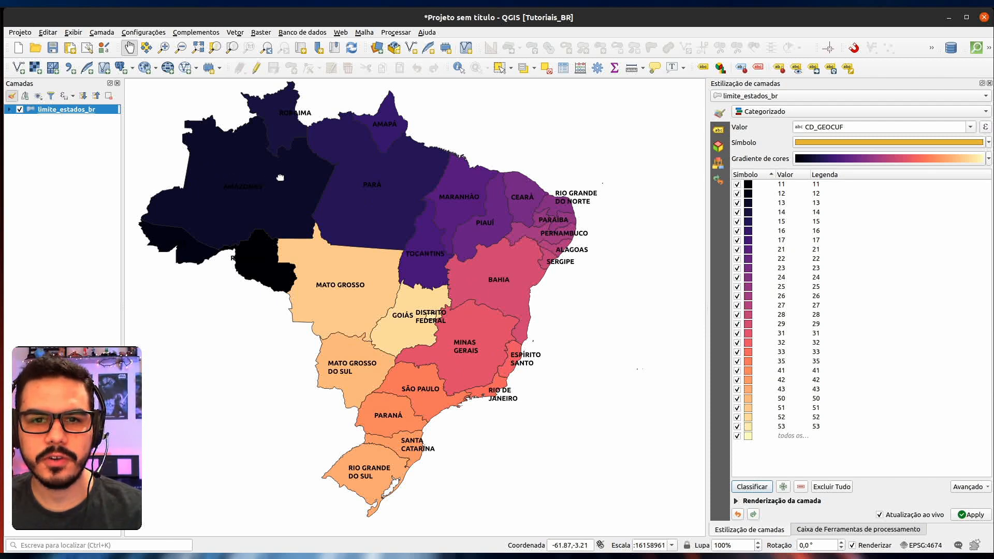
# Examine the legibility of the state labels over the dark polygons around Acre and Amazonas, then over the whole map.
pyautogui.scroll(1, 280, 179)
pyautogui.scroll(1, 279, 183)
pyautogui.scroll(2, 279, 183)
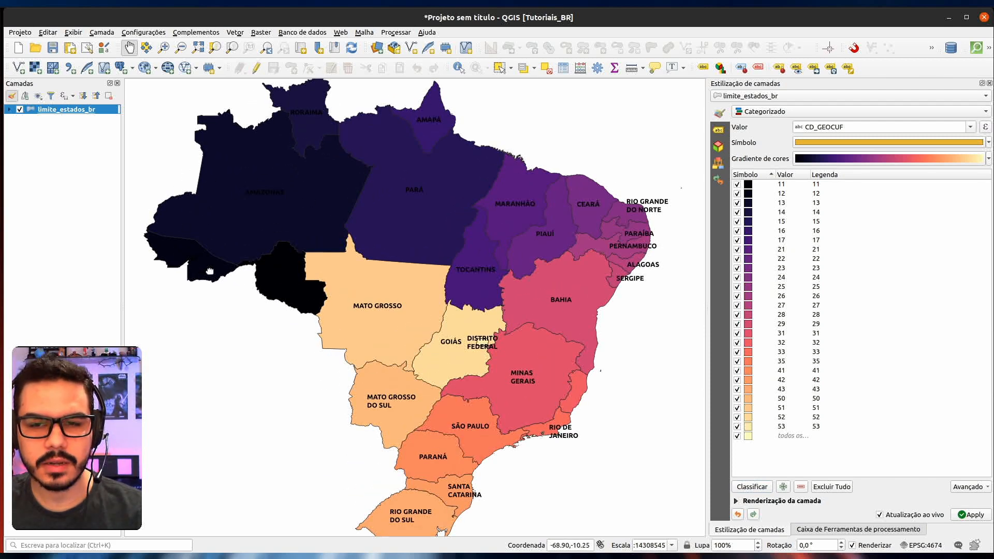
pyautogui.scroll(3, 191, 255)
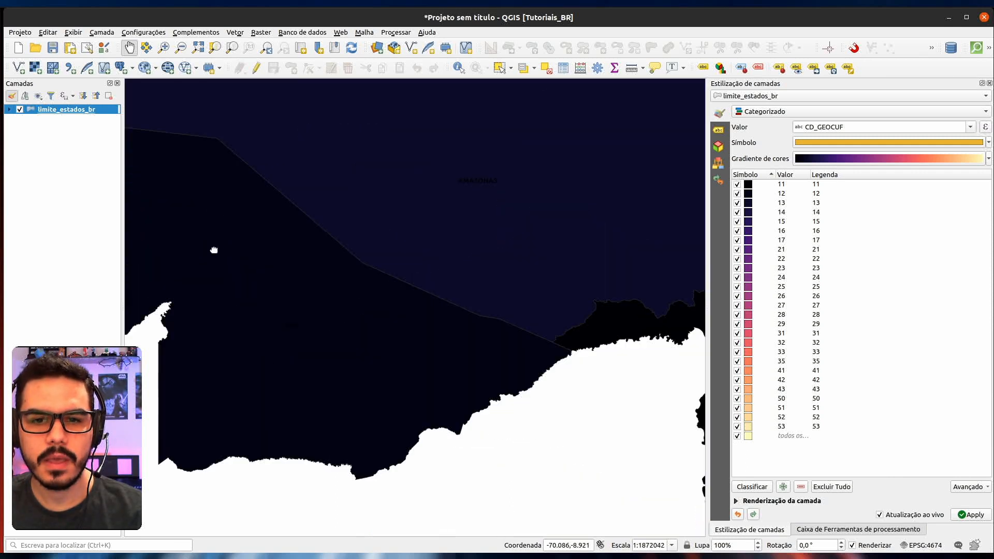
pyautogui.moveTo(213, 248); pyautogui.dragTo(463, 248)
pyautogui.scroll(-3, 462, 248)
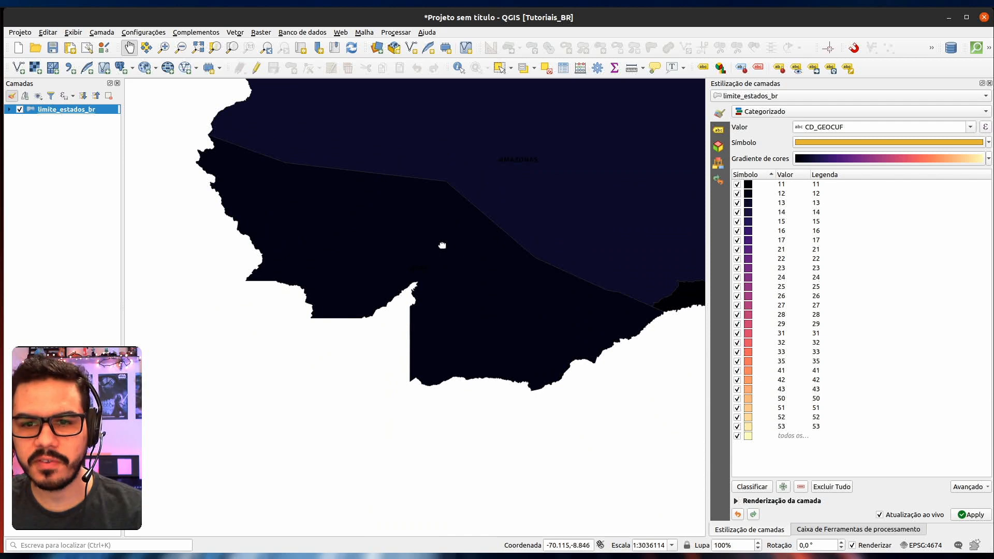
pyautogui.scroll(-5, 442, 245)
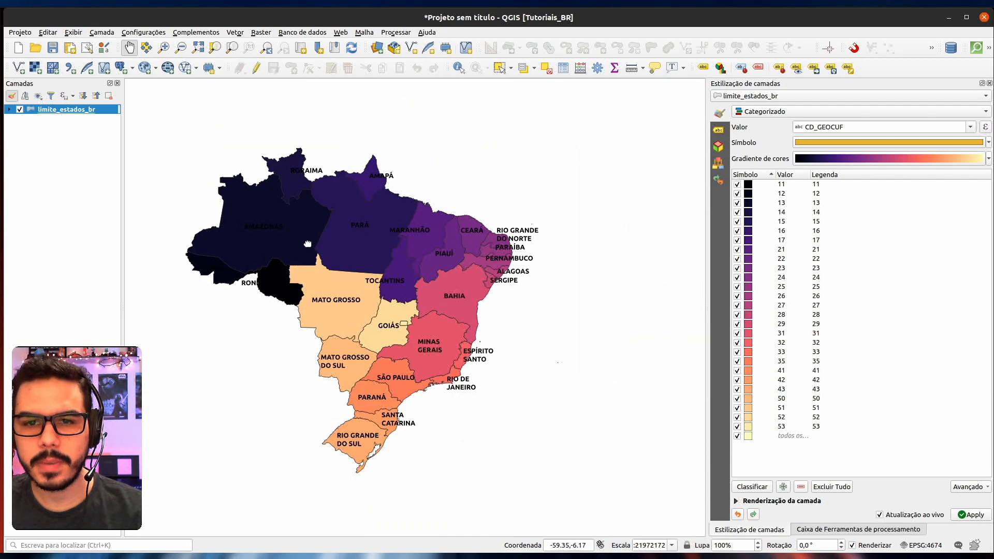
pyautogui.scroll(1, 308, 248)
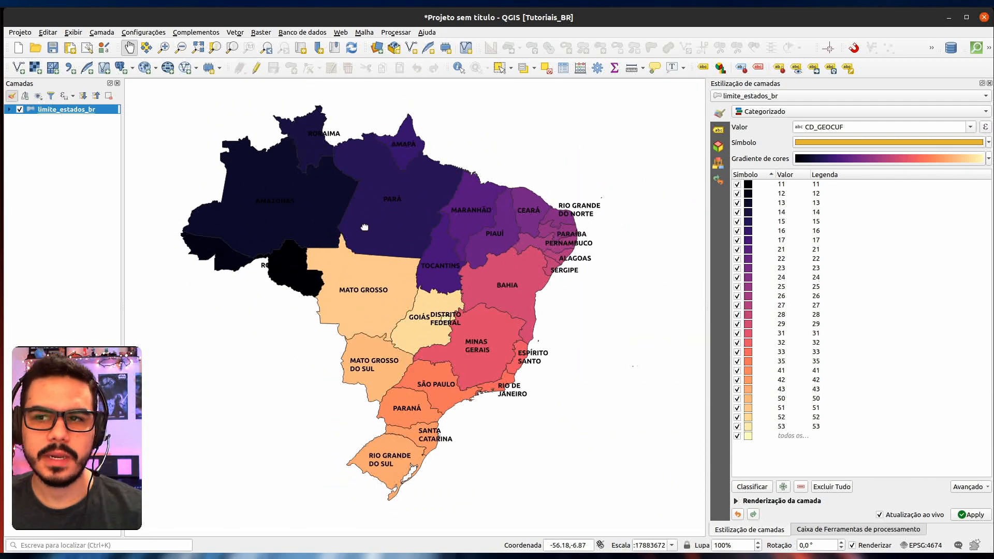
# Turn on the text buffer for the state labels of the limite_estados_br layer.
pyautogui.click(719, 131)
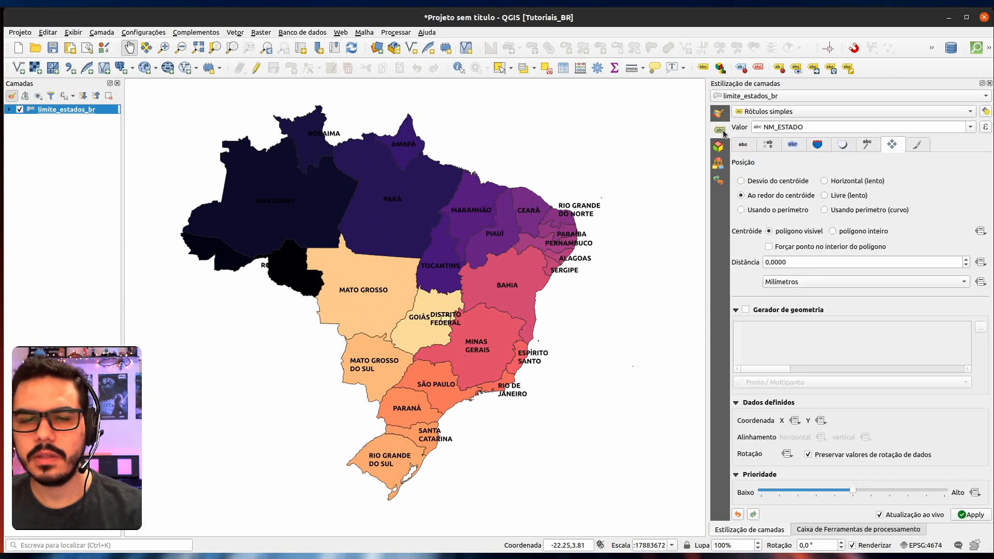
pyautogui.click(798, 149)
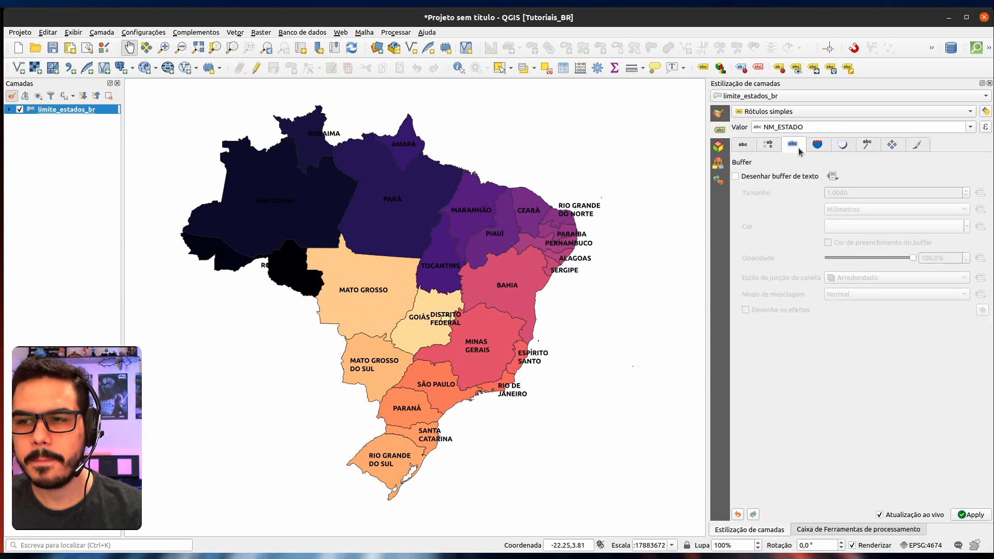
pyautogui.click(747, 177)
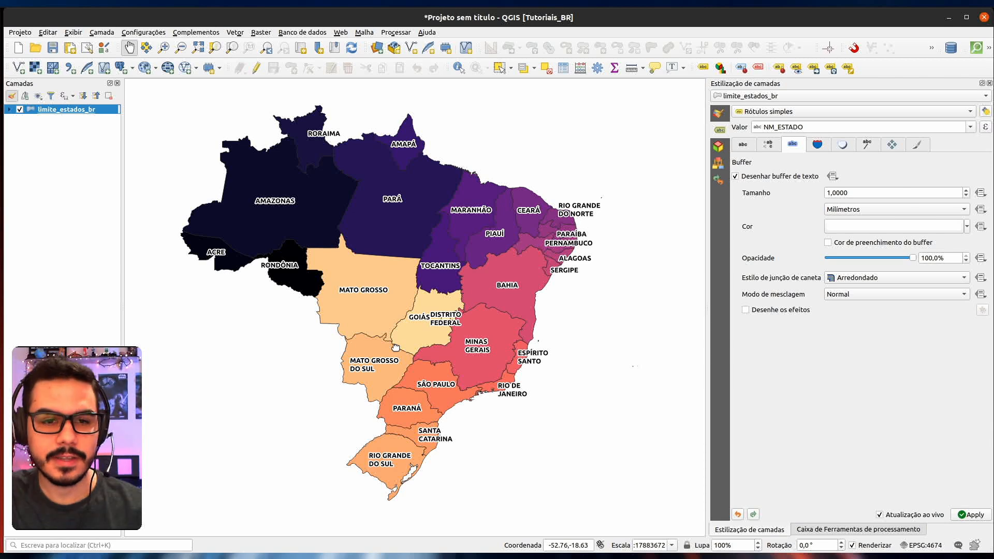
# Switch to the Chrome window showing the Nbd-Tech article on calculating the perceived brightness of a color.
pyautogui.hotkey('alt', 'Tab')
pyautogui.press('Tab')
pyautogui.press('Tab')
pyautogui.press('Tab')
pyautogui.press('Tab')
pyautogui.press('Tab')
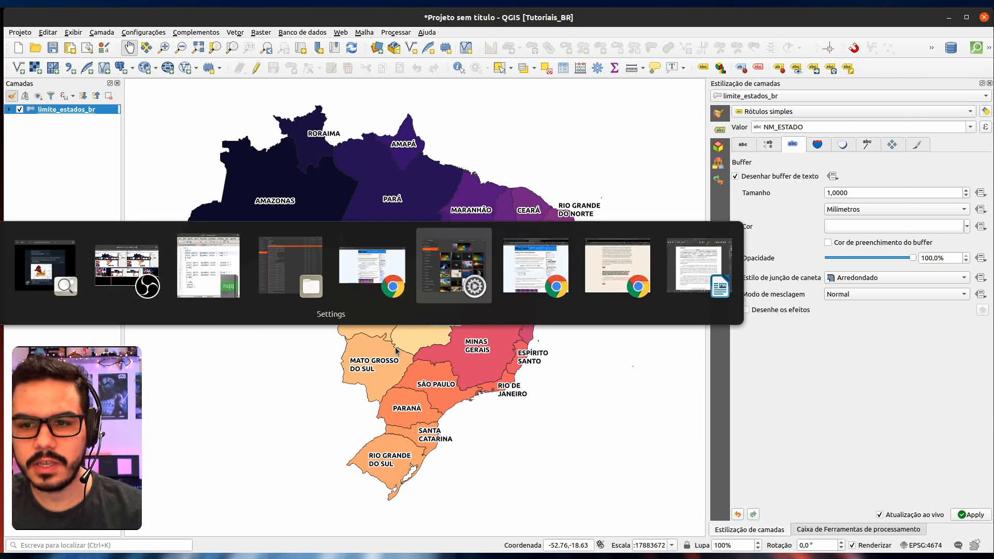
pyautogui.press('Tab')
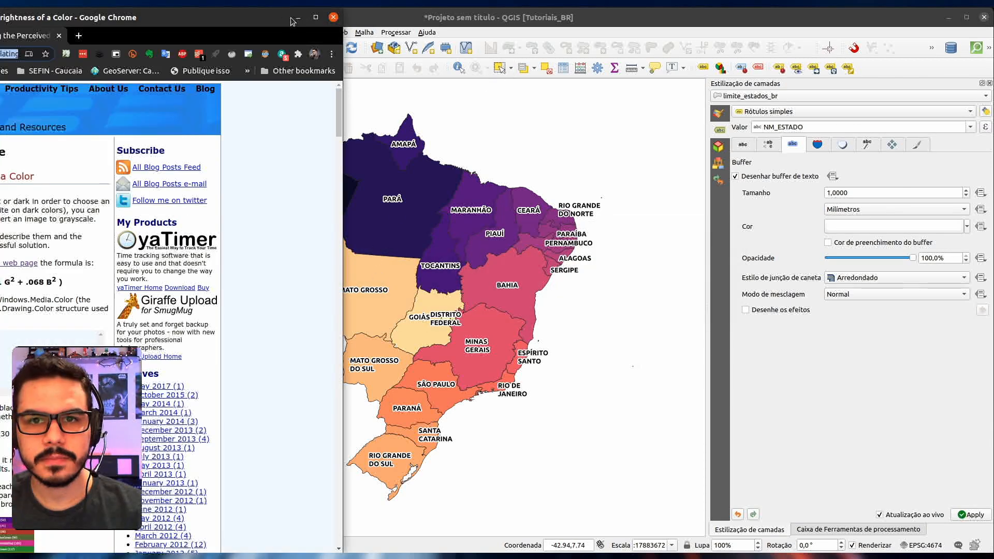
pyautogui.click(297, 19)
pyautogui.hotkey('alt', 'Tab')
pyautogui.press('Tab')
pyautogui.press('Tab')
pyautogui.press('Tab')
pyautogui.press('Tab')
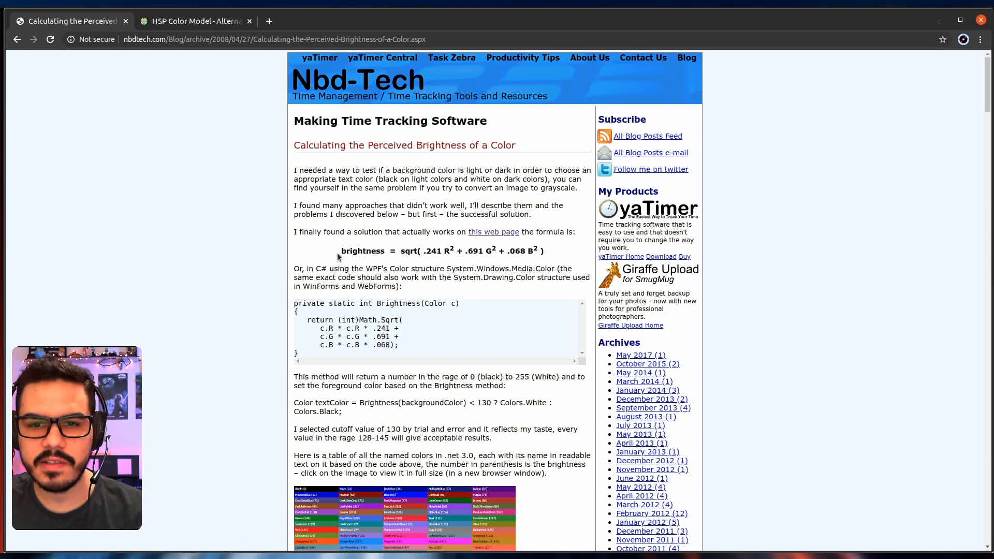
# Examine the article's brightness formula and its R, G and B weights, and skim the code, color table and comments.
pyautogui.moveTo(338, 257); pyautogui.dragTo(564, 251)
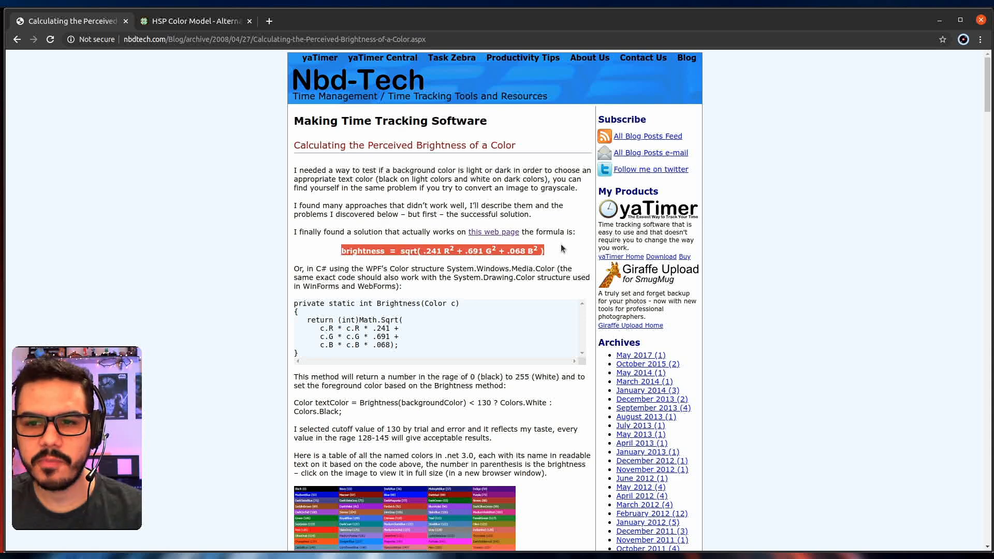
pyautogui.doubleClick(357, 252)
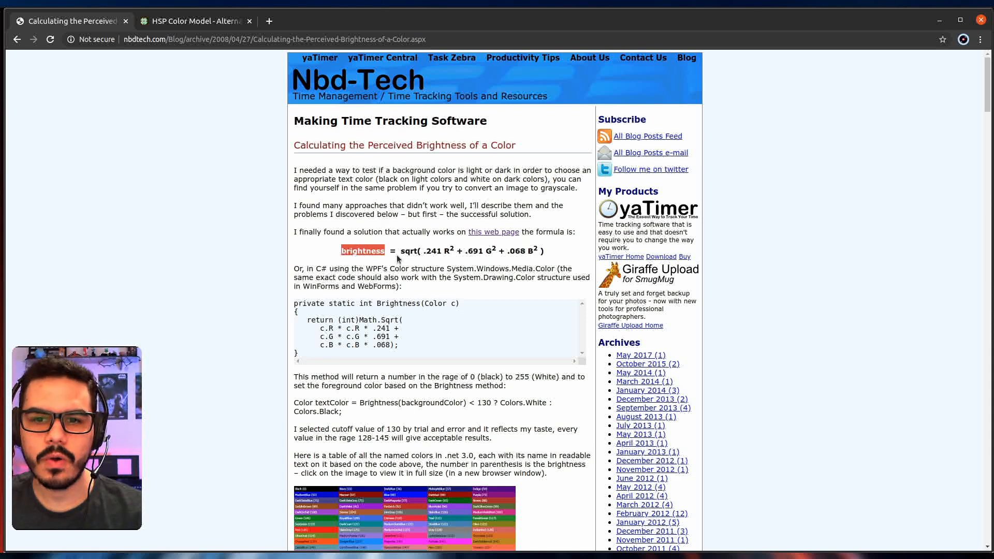
pyautogui.click(448, 252)
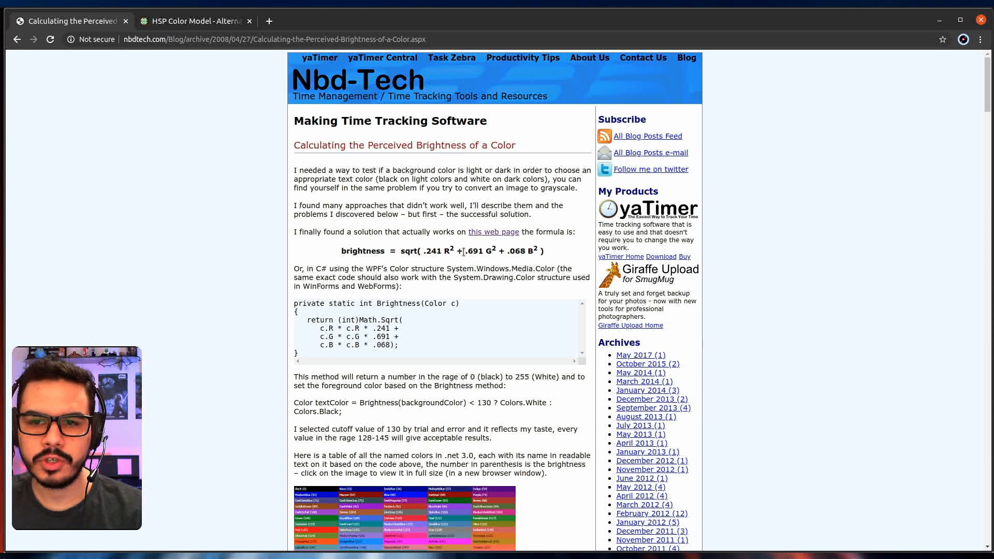
pyautogui.moveTo(465, 252); pyautogui.dragTo(488, 252)
pyautogui.click(517, 254)
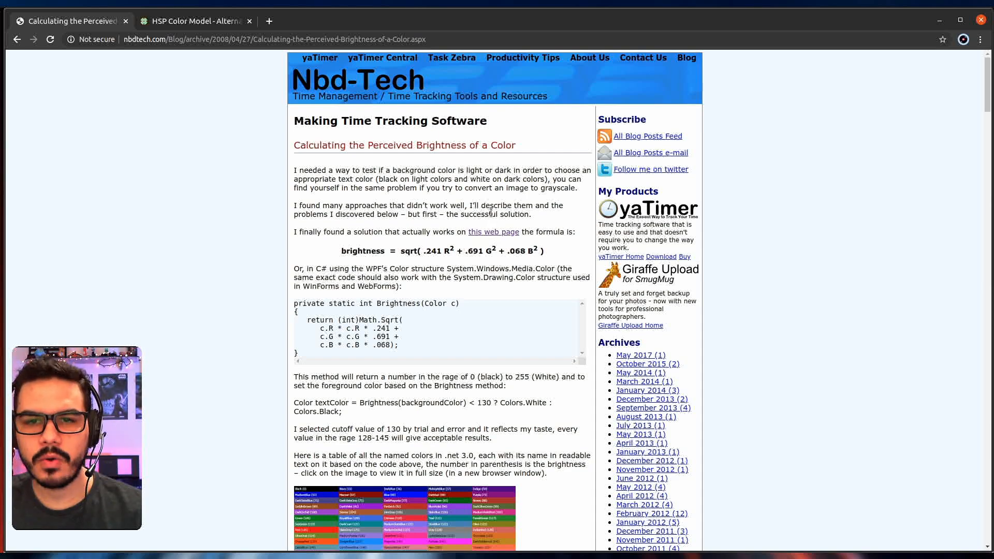
pyautogui.scroll(-3, 427, 178)
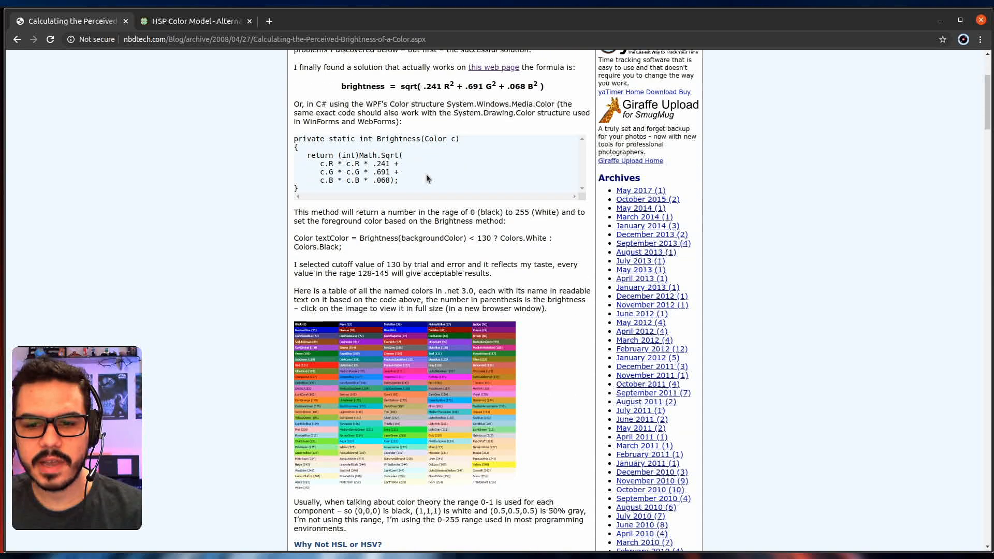
pyautogui.scroll(-20, 427, 178)
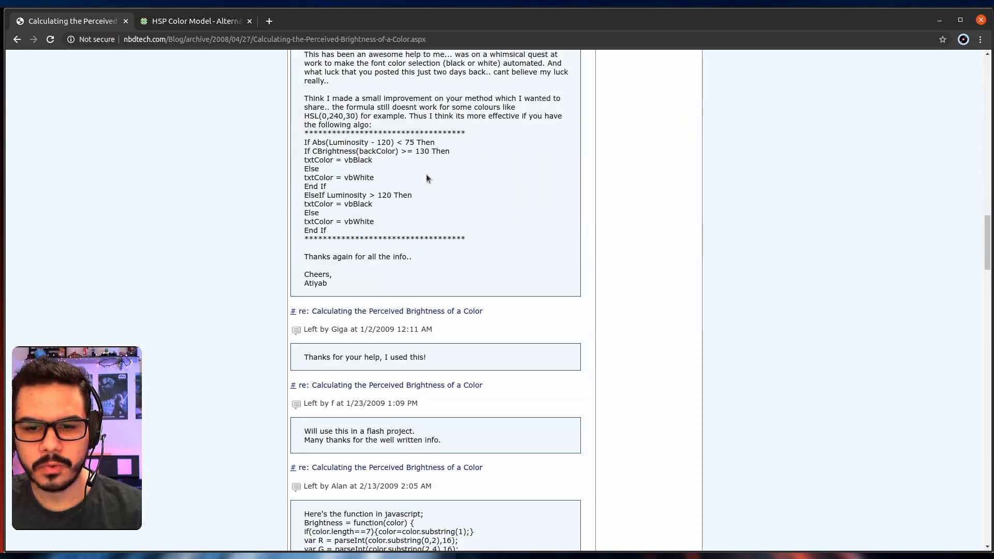
pyautogui.scroll(-3, 426, 178)
pyautogui.scroll(8, 979, 201)
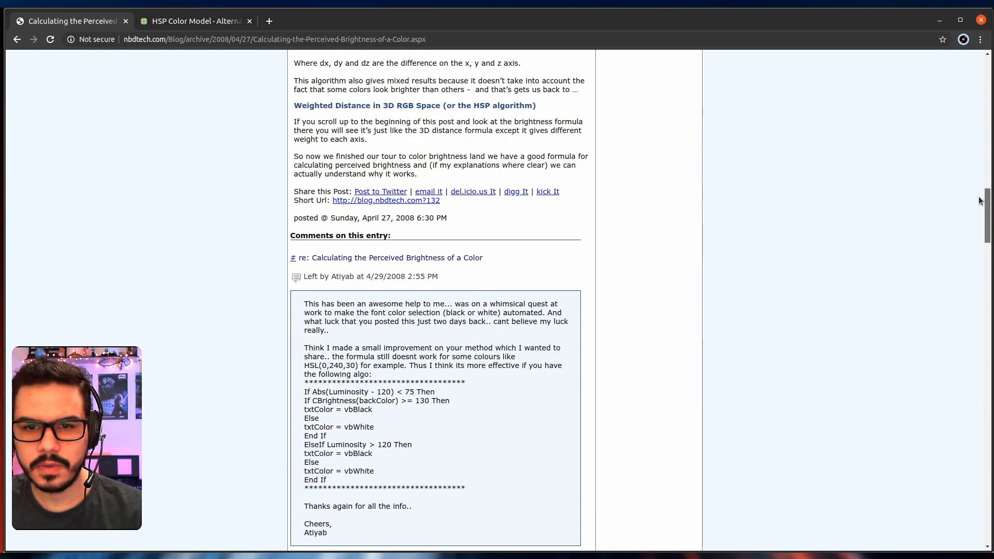
pyautogui.moveTo(979, 201); pyautogui.dragTo(941, 17)
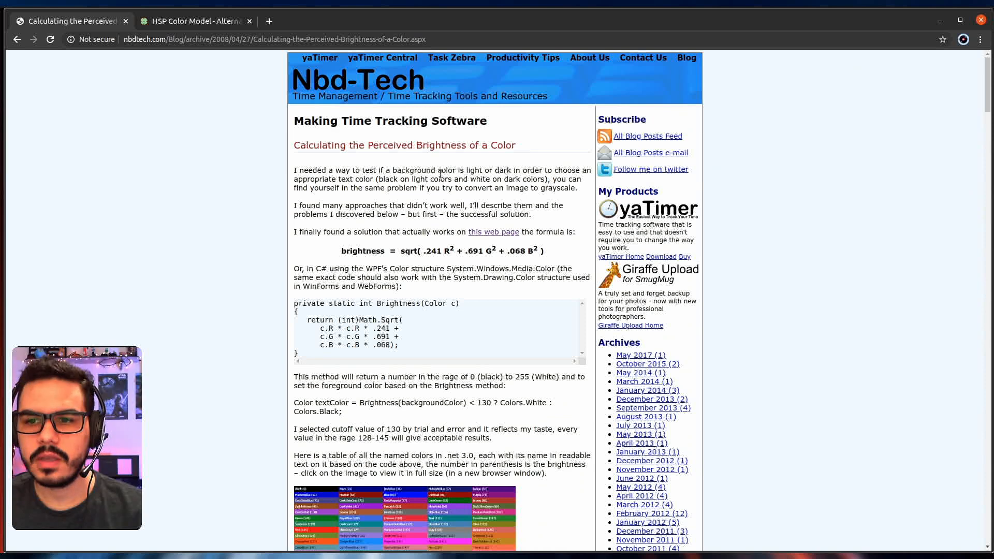
# Examine the brightness formula and sample images on the already open HSP Color Model page.
pyautogui.click(210, 21)
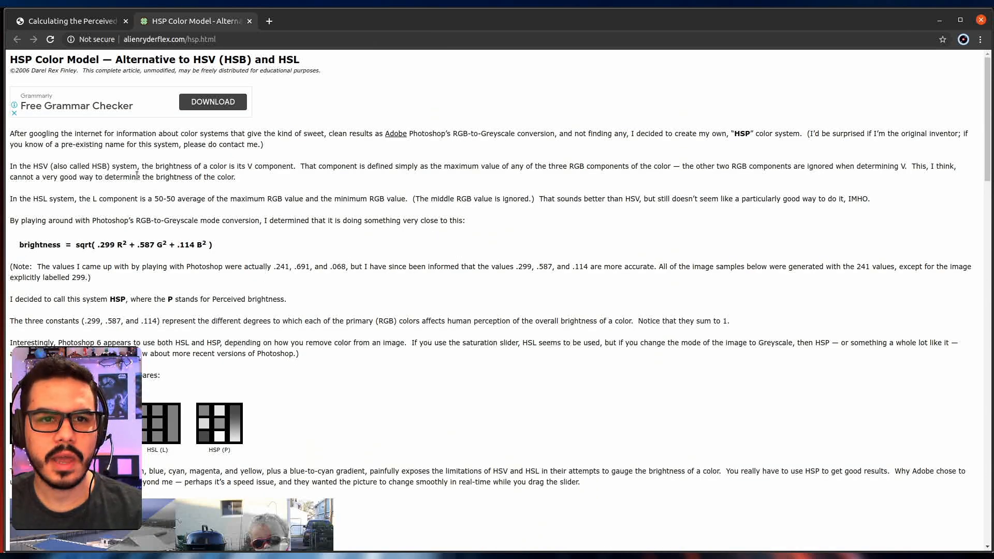
pyautogui.scroll(-3, 122, 175)
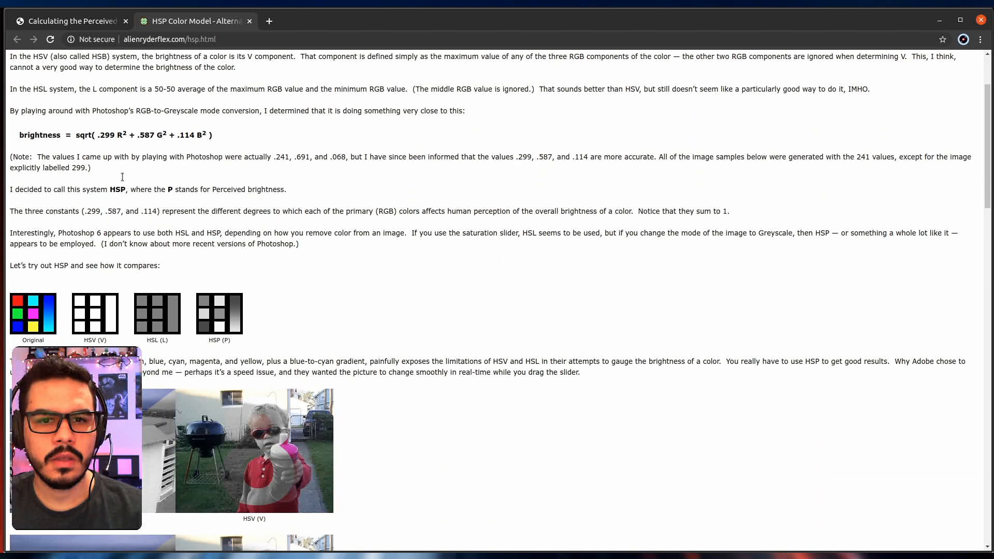
pyautogui.scroll(3, 123, 178)
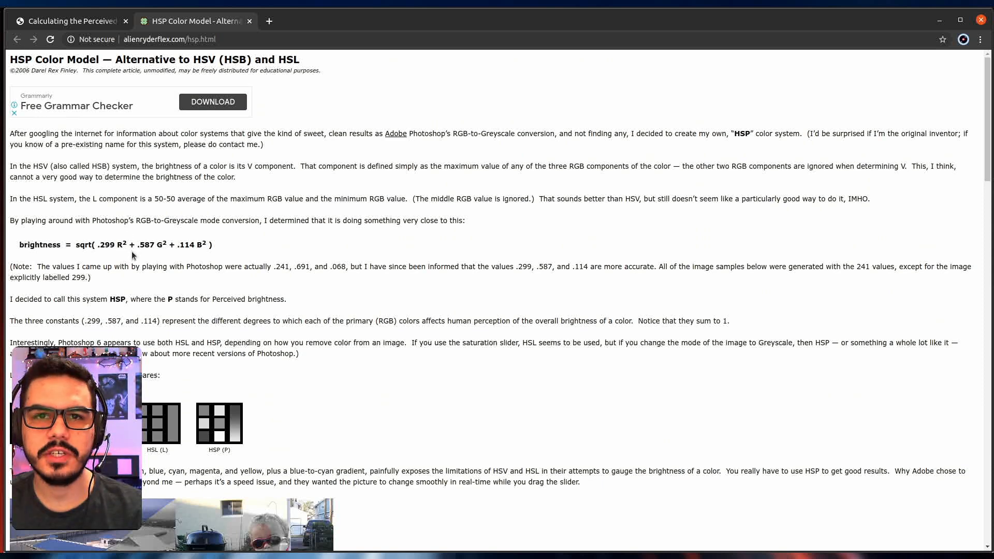
# Return to the perceived brightness article and review its color table and the sections on alternative brightness algorithms.
pyautogui.click(107, 26)
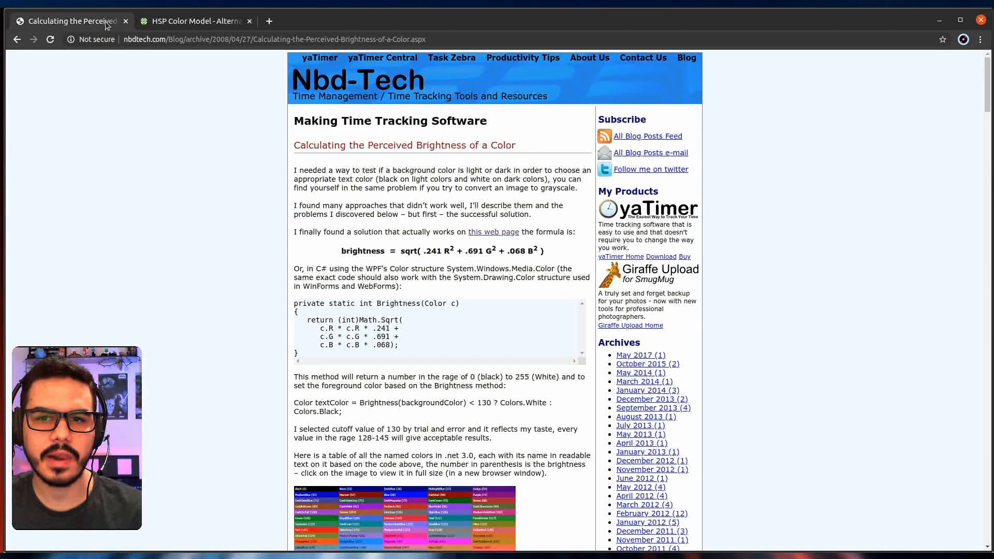
pyautogui.scroll(-9, 429, 275)
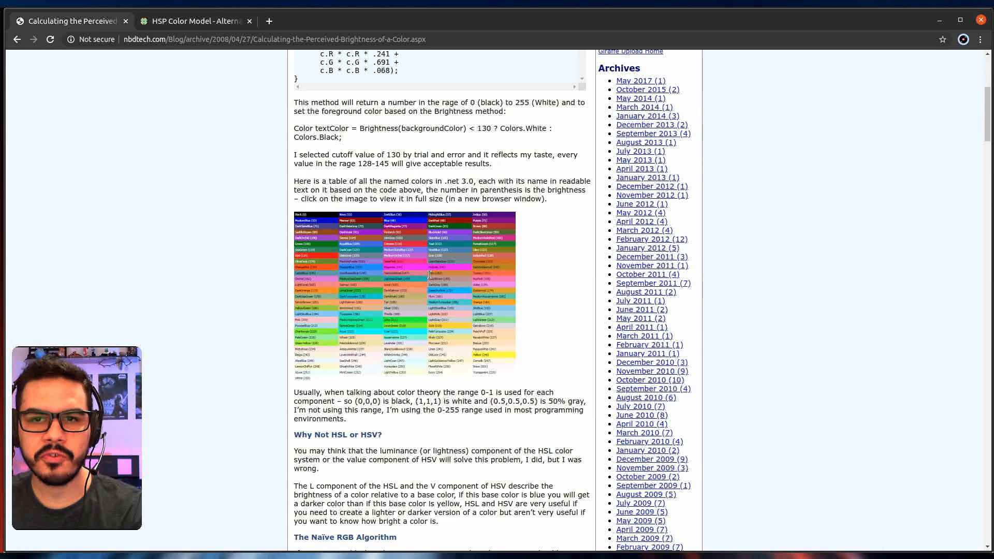
pyautogui.scroll(-3, 429, 275)
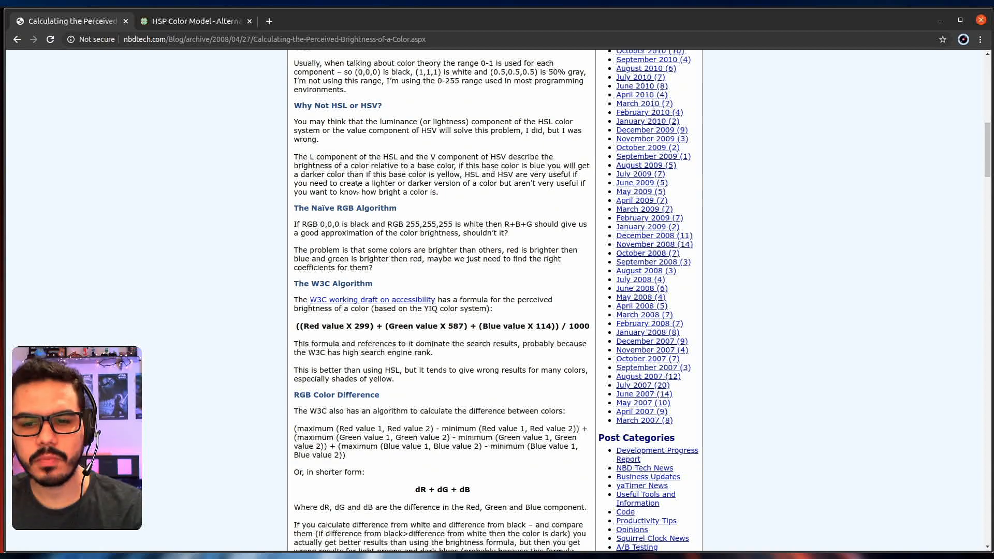
pyautogui.scroll(-2, 357, 189)
pyautogui.scroll(-2, 357, 190)
pyautogui.scroll(-2, 358, 190)
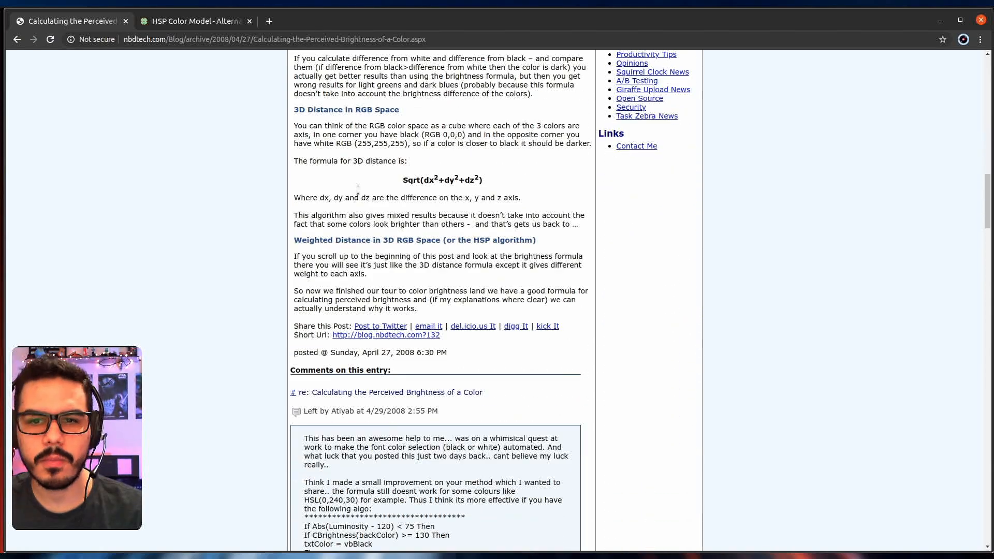
# Look back over the article's W3C brightness and RGB color difference formulas, and return to the map in QGIS.
pyautogui.scroll(6, 357, 190)
pyautogui.scroll(4, 357, 190)
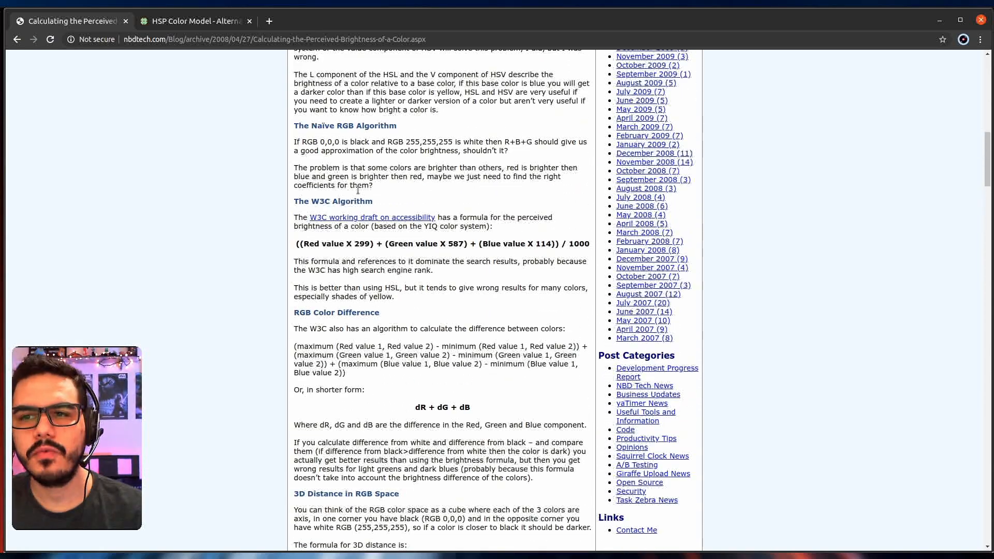
pyautogui.scroll(5, 358, 190)
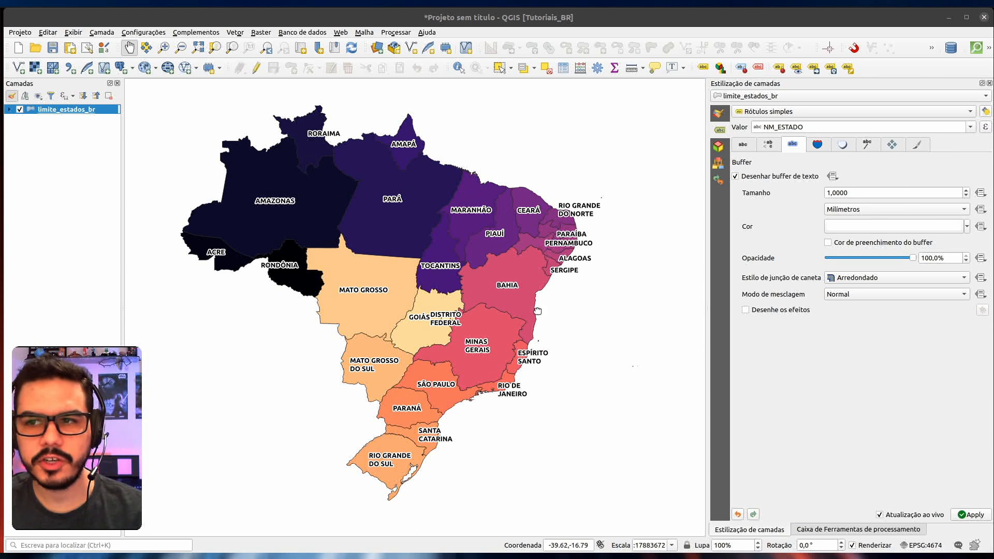
pyautogui.click(586, 237)
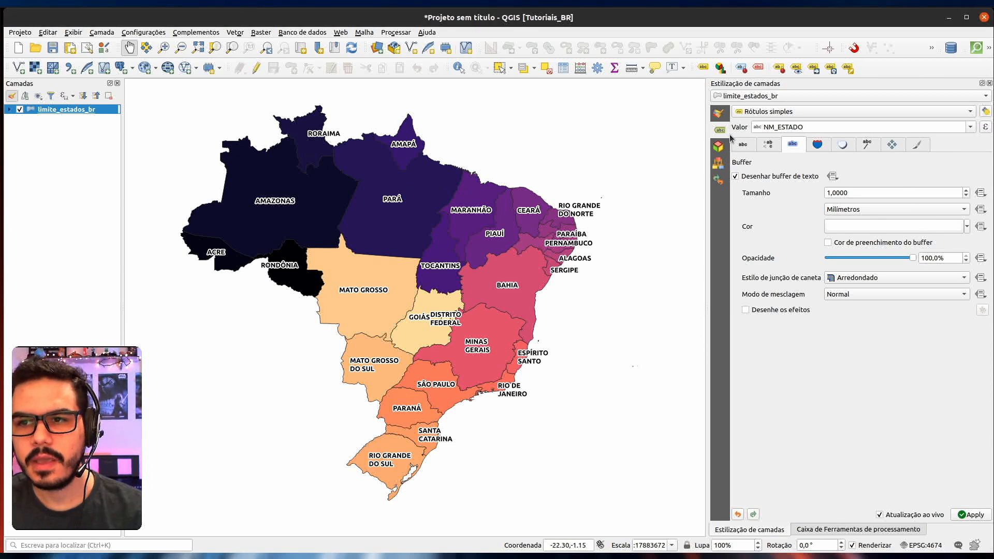
# Try the Greys color ramp on the categorized states and restore the Magma ramp.
pyautogui.click(718, 113)
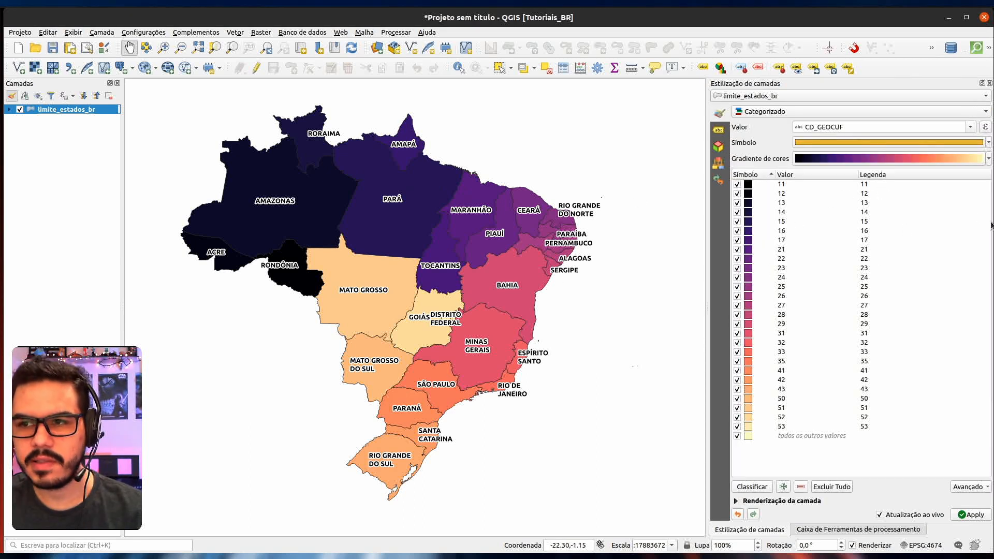
pyautogui.click(989, 159)
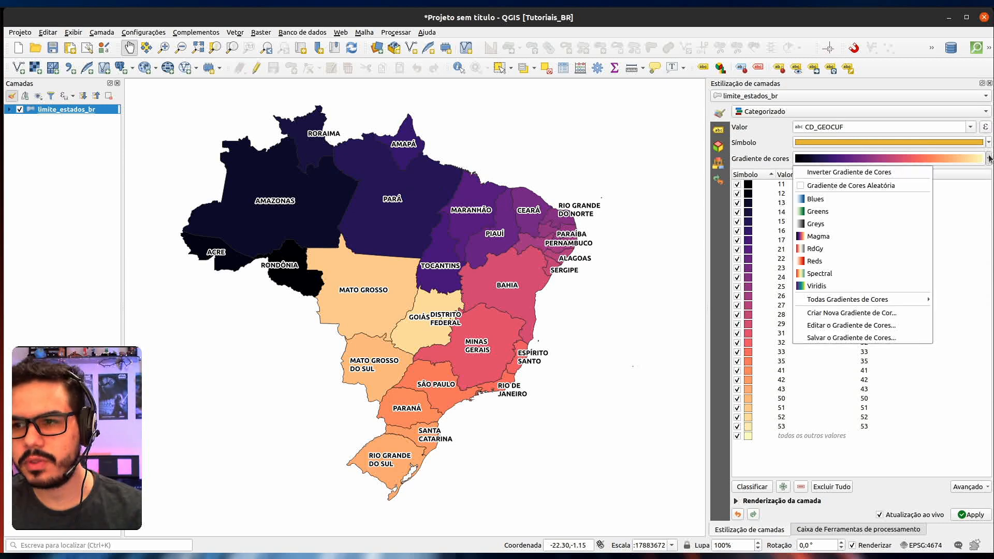
pyautogui.click(856, 223)
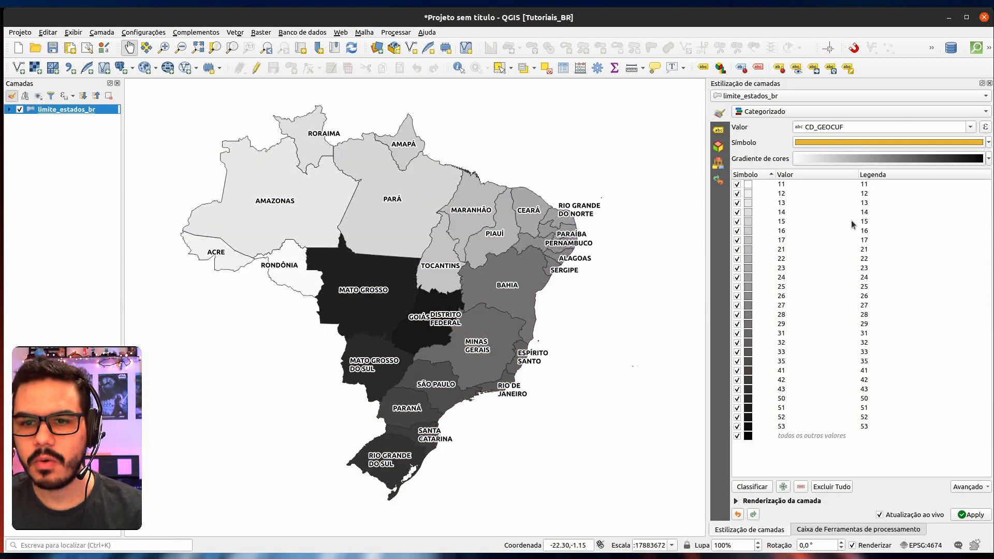
pyautogui.click(988, 160)
pyautogui.click(856, 233)
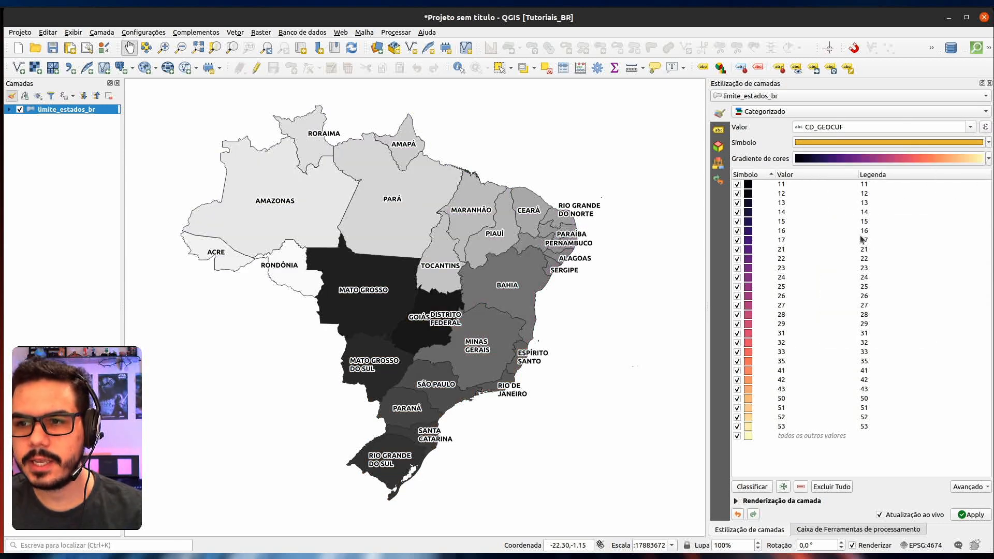
# Open the expression builder for the data-defined text color of the state labels.
pyautogui.click(719, 130)
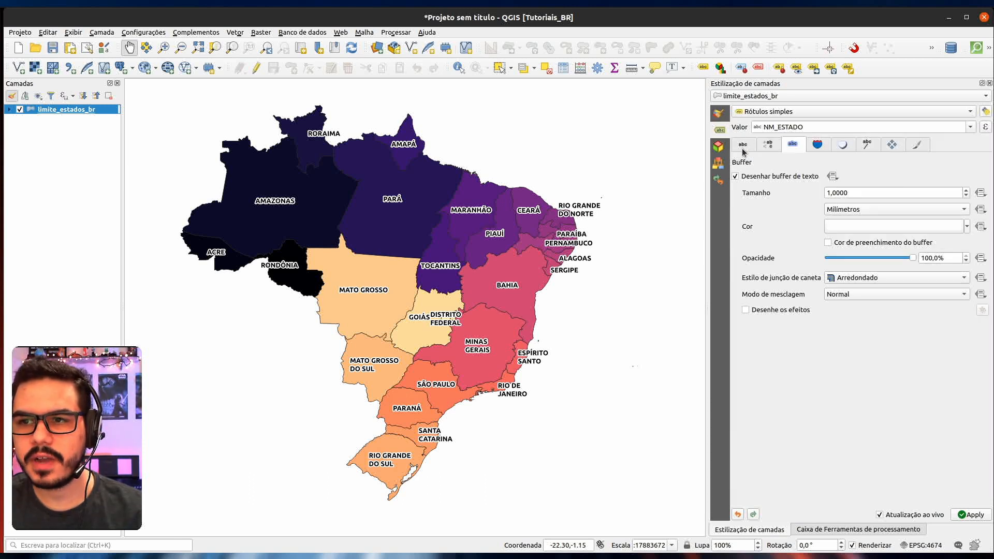
pyautogui.click(743, 147)
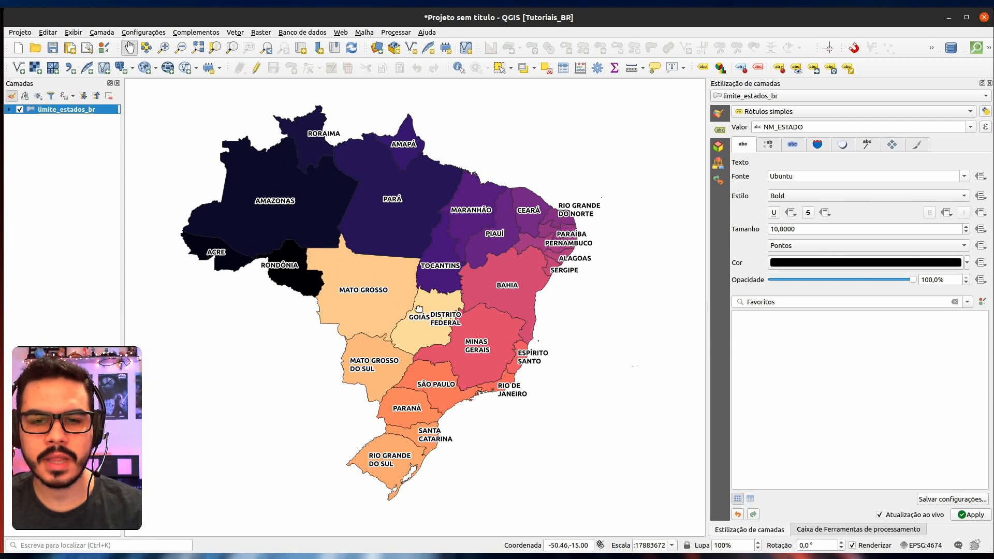
pyautogui.scroll(1, 392, 254)
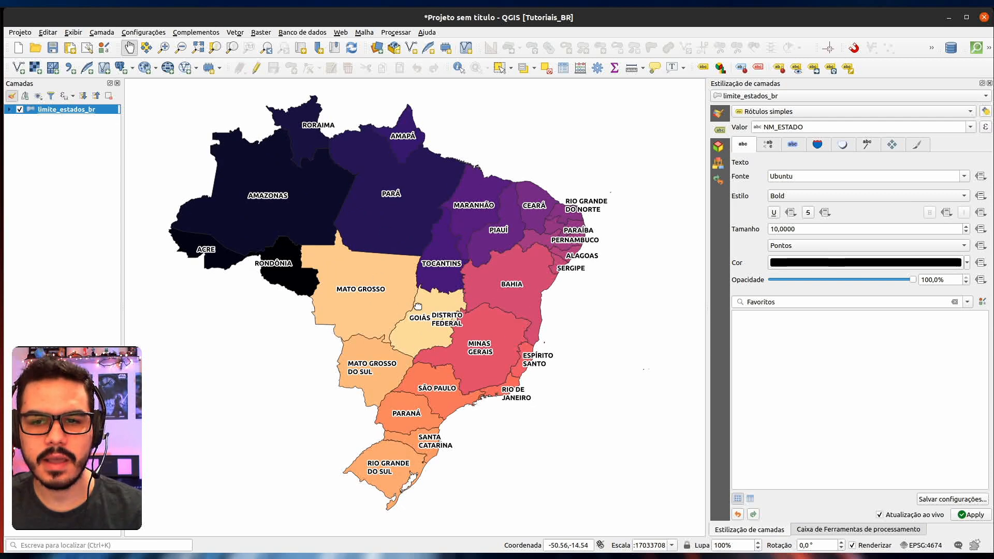
pyautogui.click(981, 264)
pyautogui.click(897, 391)
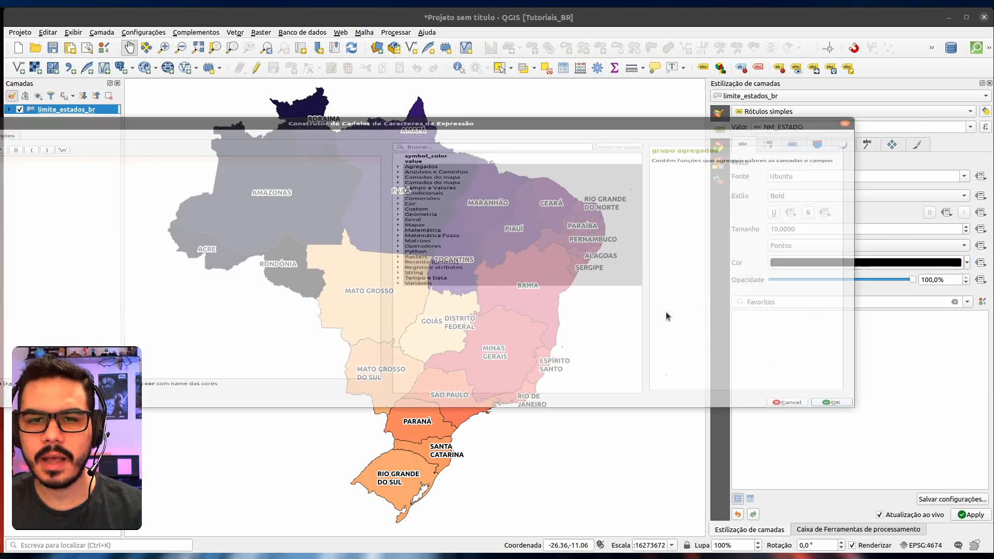
pyautogui.moveTo(0, 35); pyautogui.dragTo(316, 134)
pyautogui.moveTo(514, 144); pyautogui.dragTo(560, 153)
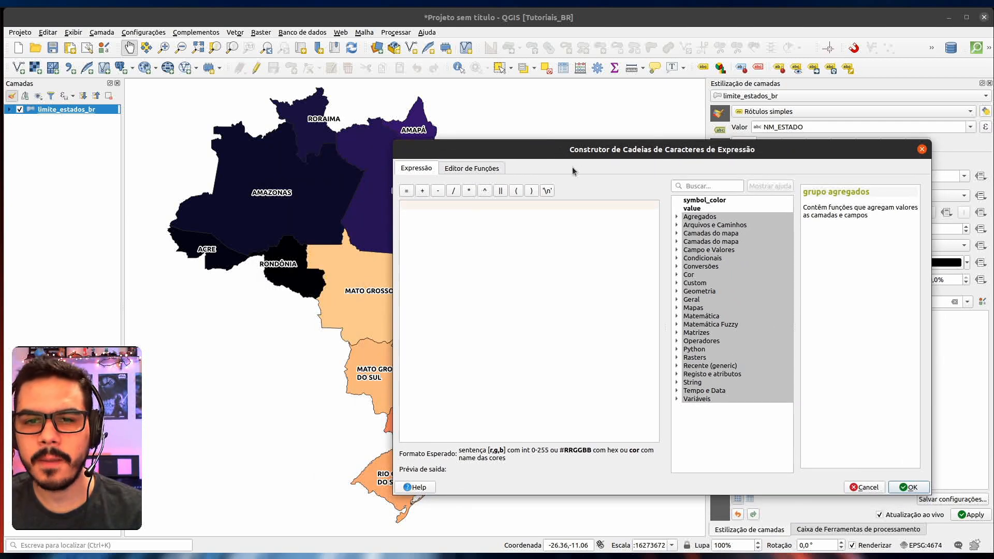
# Insert the symbol_color variable as the label text color expression and apply it.
pyautogui.click(707, 201)
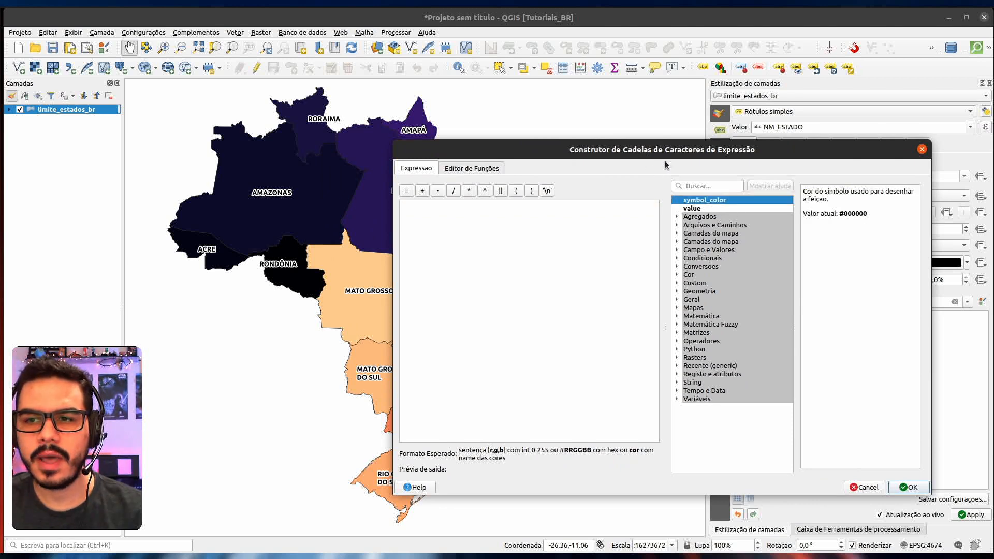
pyautogui.moveTo(598, 153); pyautogui.dragTo(652, 177)
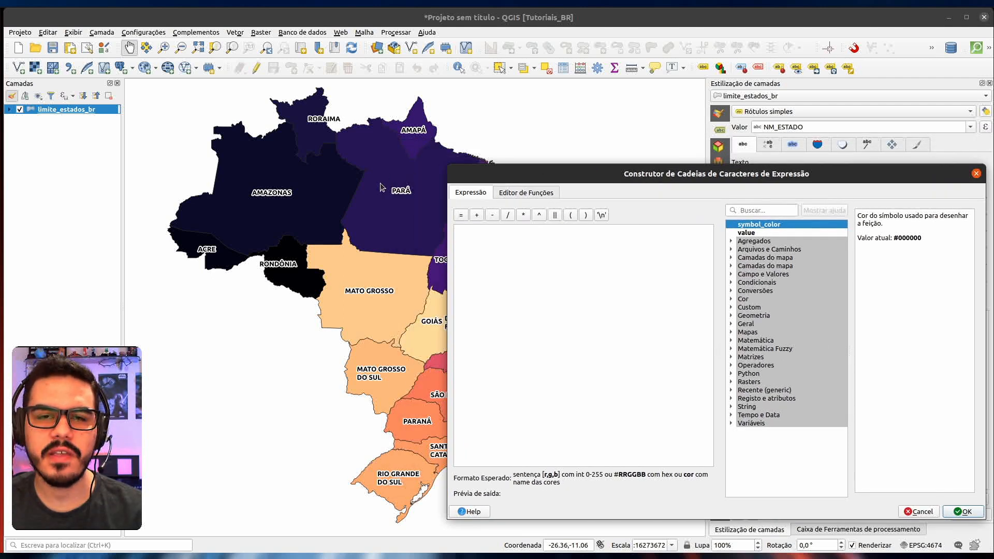
pyautogui.doubleClick(752, 225)
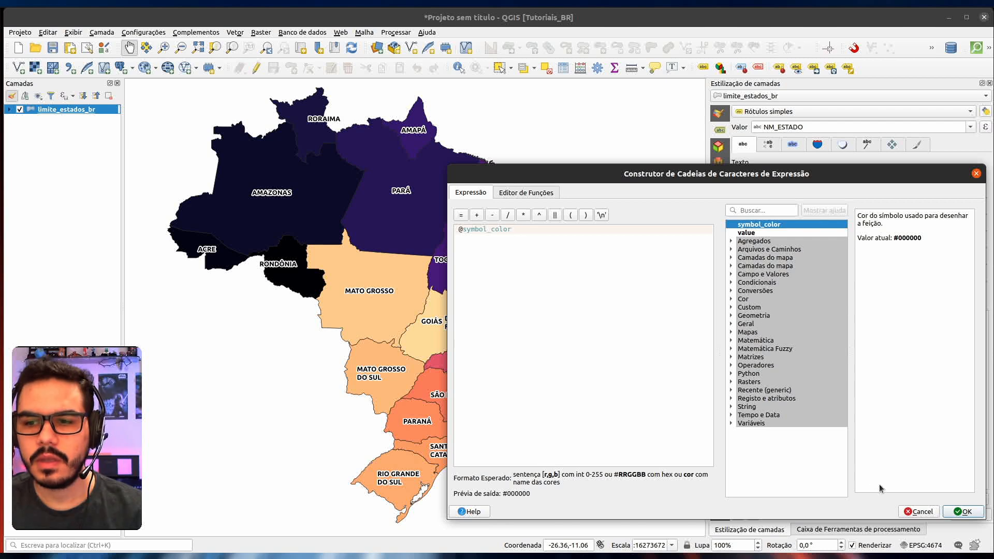
pyautogui.click(964, 512)
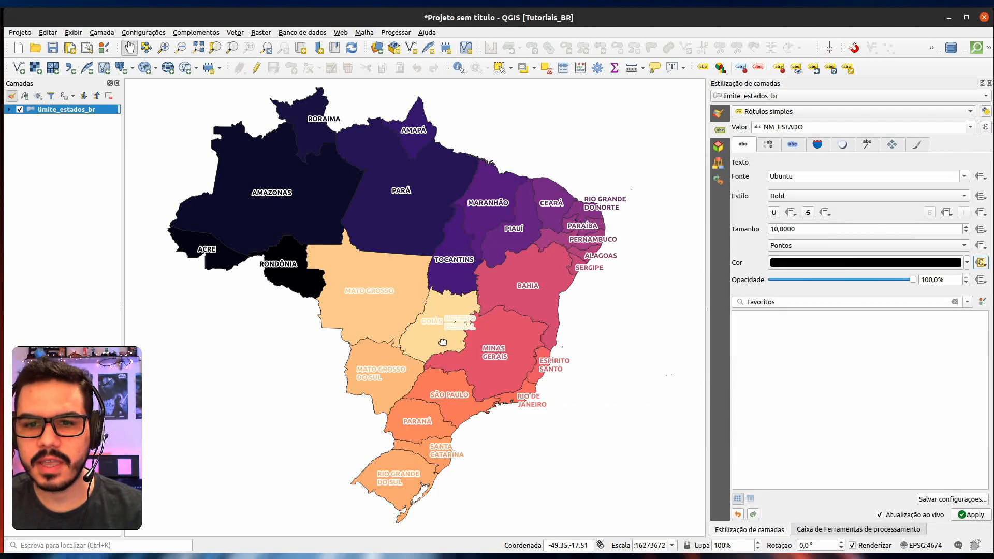
# Examine how the state label text colors compare with their polygon fills across the north, center, south and northeast of Brazil.
pyautogui.scroll(1, 429, 339)
pyautogui.scroll(2, 570, 249)
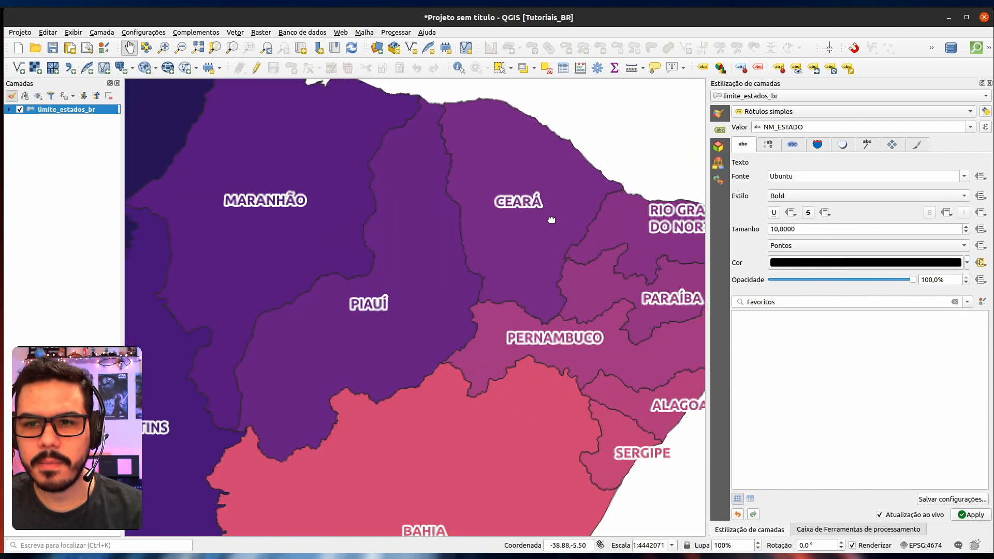
pyautogui.scroll(-1, 455, 207)
pyautogui.moveTo(250, 206); pyautogui.dragTo(538, 342)
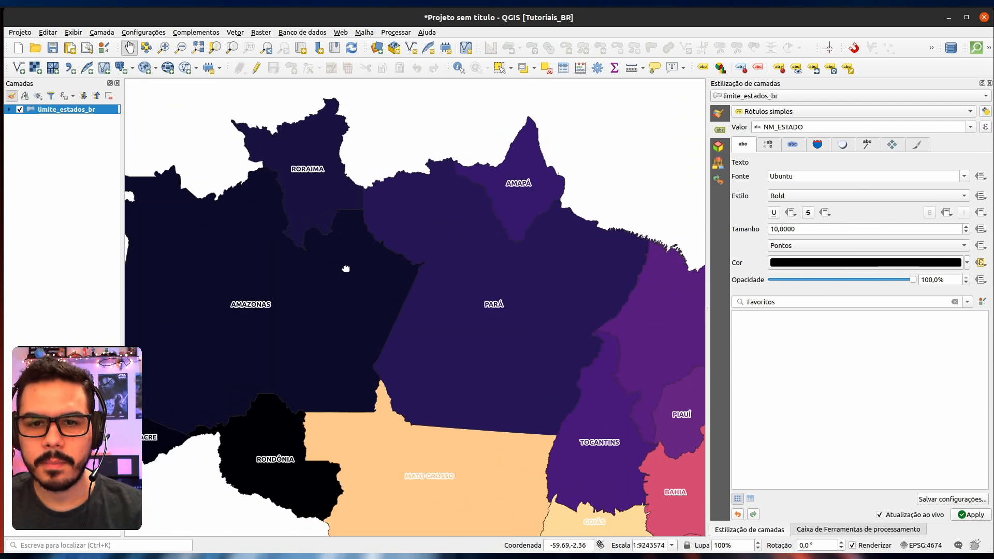
pyautogui.moveTo(300, 348); pyautogui.dragTo(365, 262)
pyautogui.moveTo(573, 358); pyautogui.dragTo(378, 208)
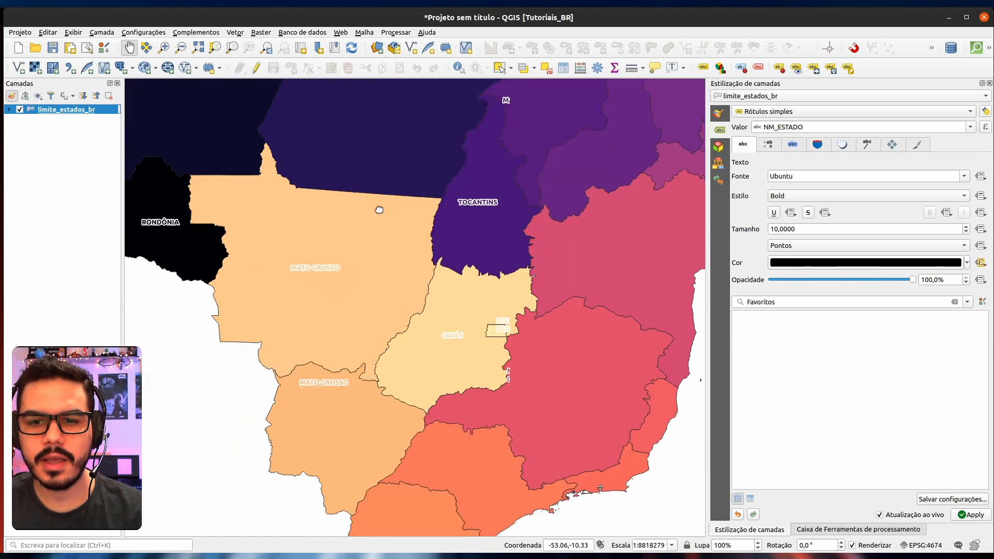
pyautogui.moveTo(449, 327); pyautogui.dragTo(402, 226)
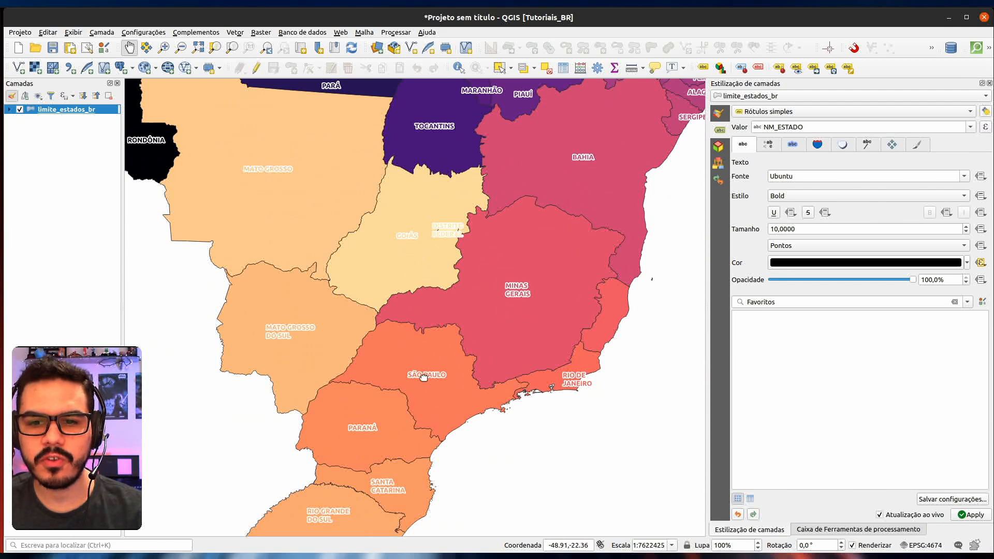
pyautogui.moveTo(619, 195); pyautogui.dragTo(510, 393)
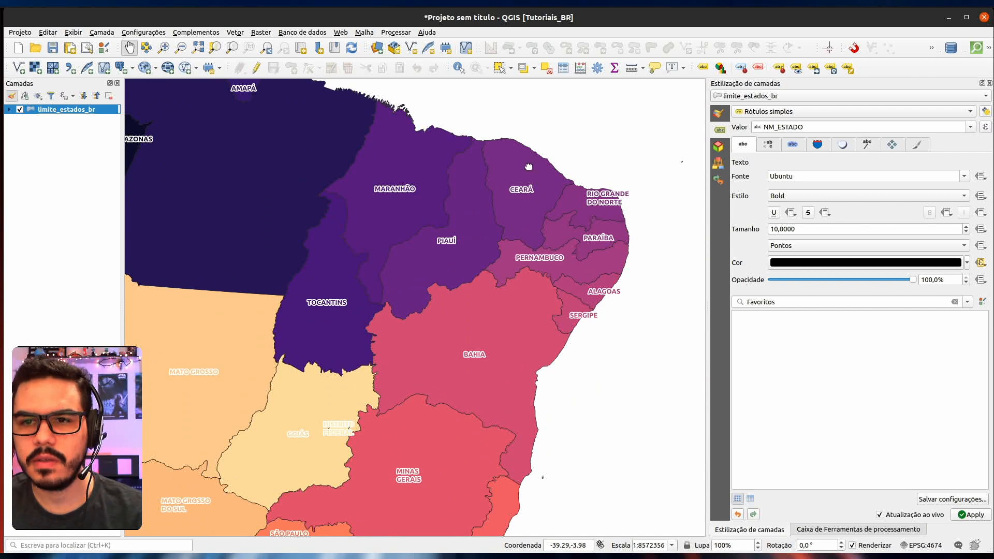
pyautogui.scroll(-2, 527, 165)
pyautogui.scroll(1, 528, 166)
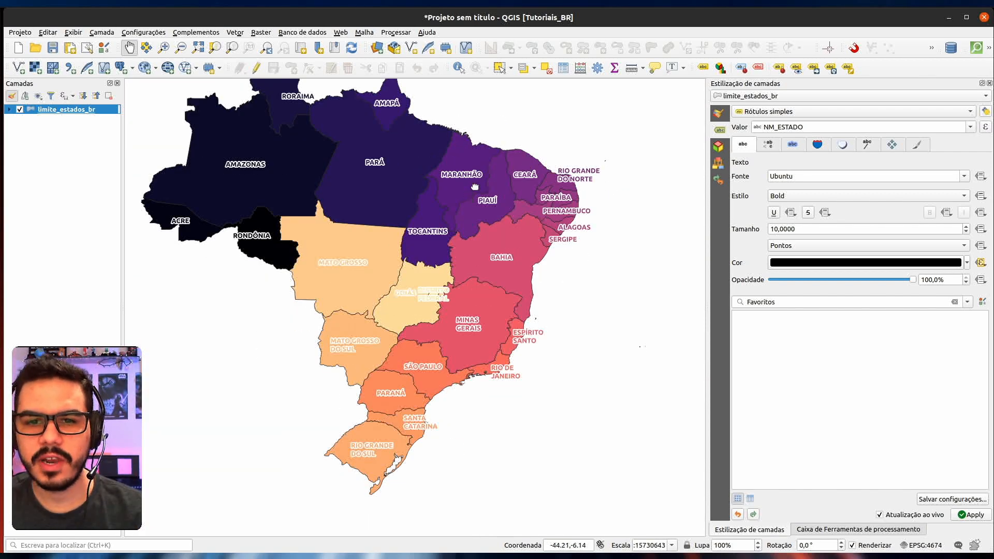
pyautogui.moveTo(475, 168); pyautogui.dragTo(495, 213)
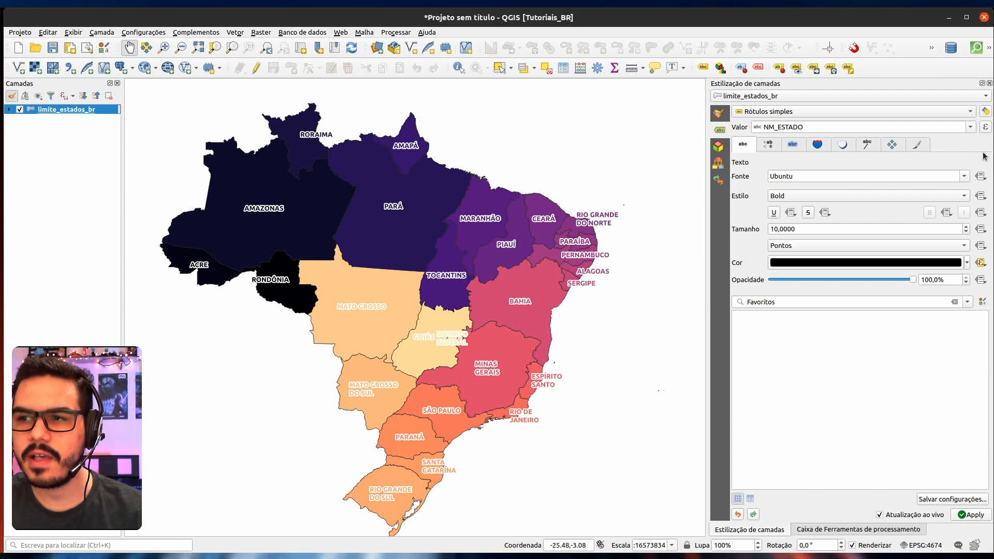
pyautogui.click(980, 263)
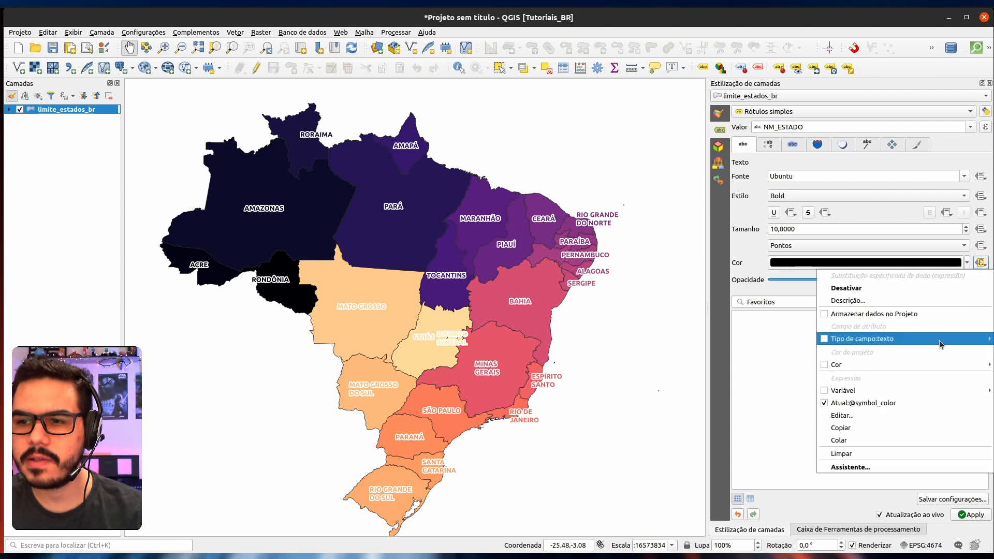
pyautogui.click(863, 415)
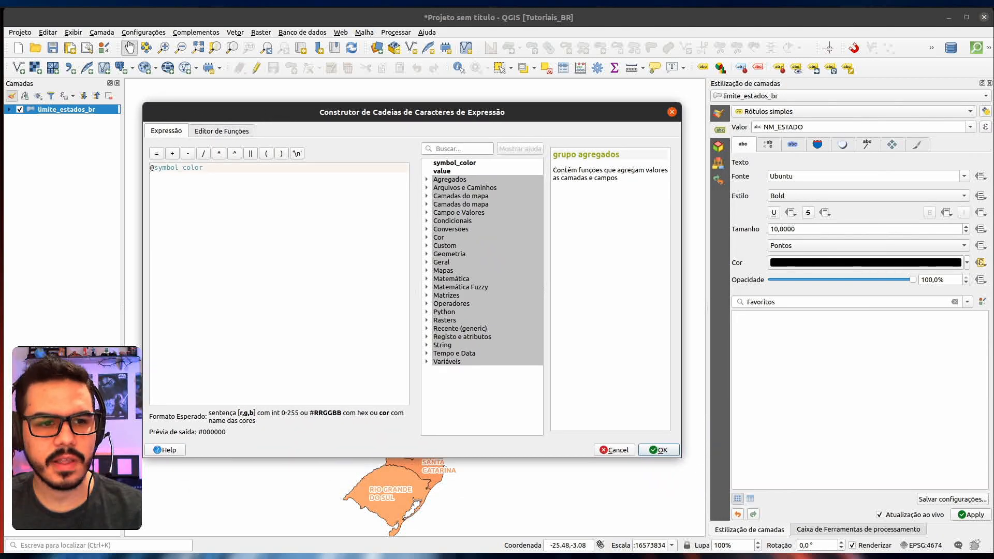
pyautogui.click(220, 182)
pyautogui.hotkey('ctrl', 'a')
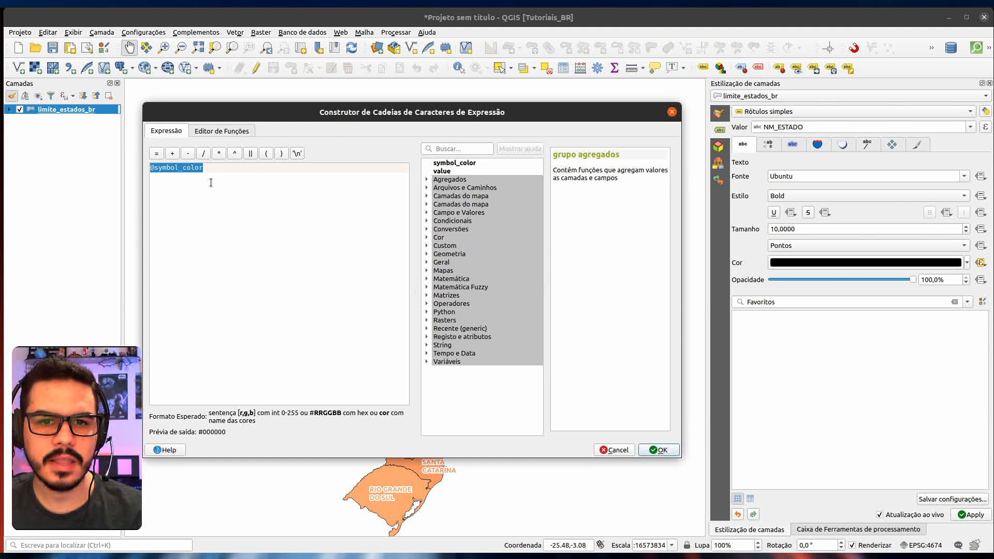
pyautogui.moveTo(199, 432); pyautogui.dragTo(226, 433)
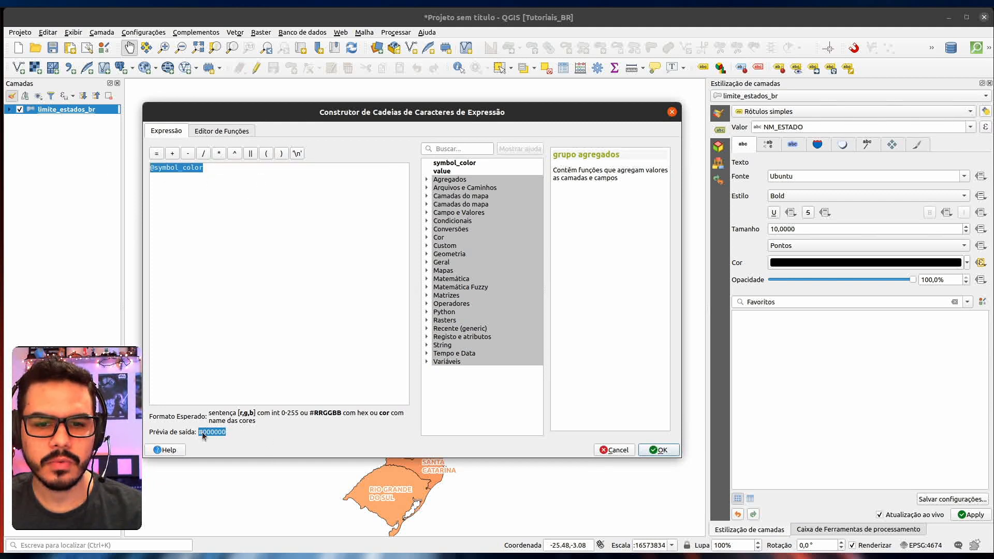
pyautogui.moveTo(199, 433); pyautogui.dragTo(223, 433)
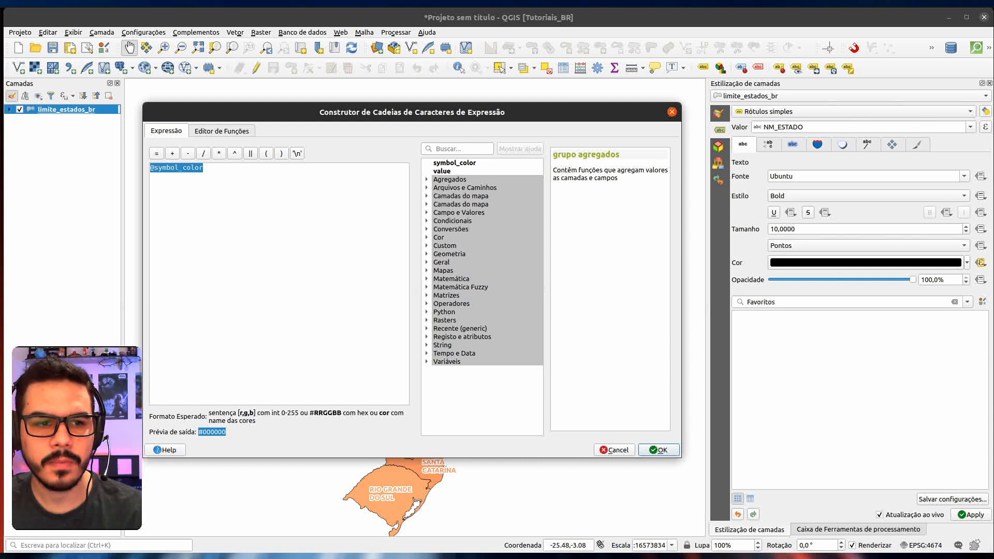
pyautogui.hotkey('alt', 'Tab')
pyautogui.click(459, 149)
pyautogui.write('color')
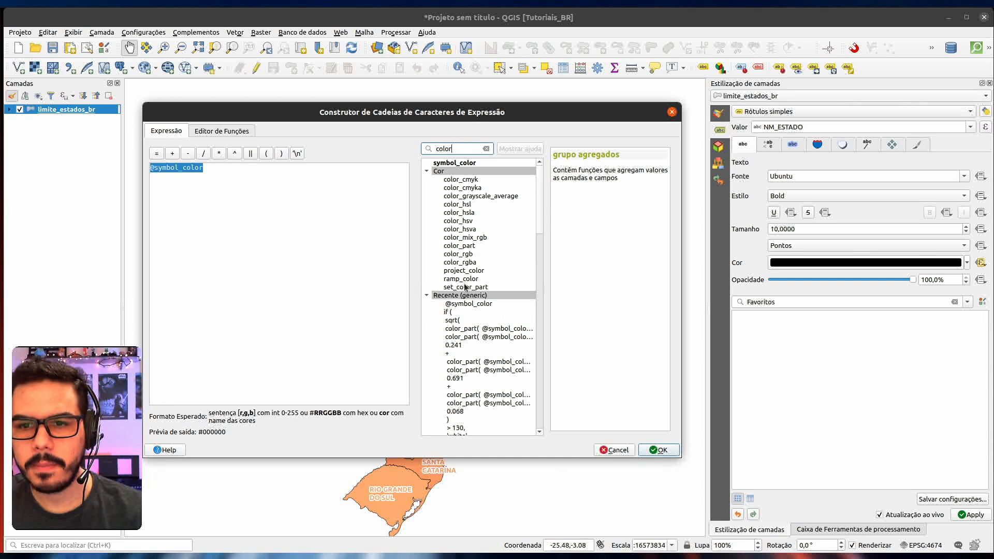
pyautogui.click(451, 246)
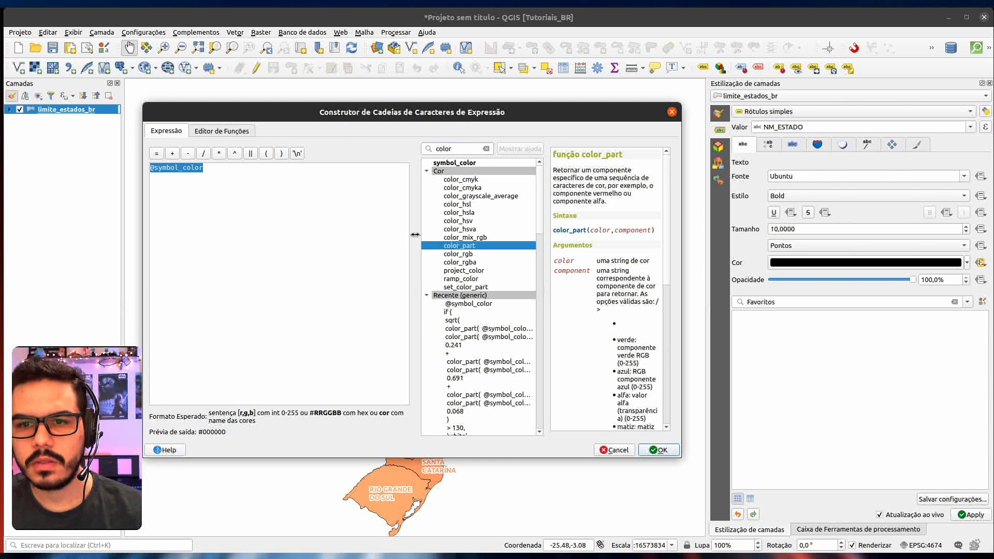
pyautogui.moveTo(416, 234); pyautogui.dragTo(334, 235)
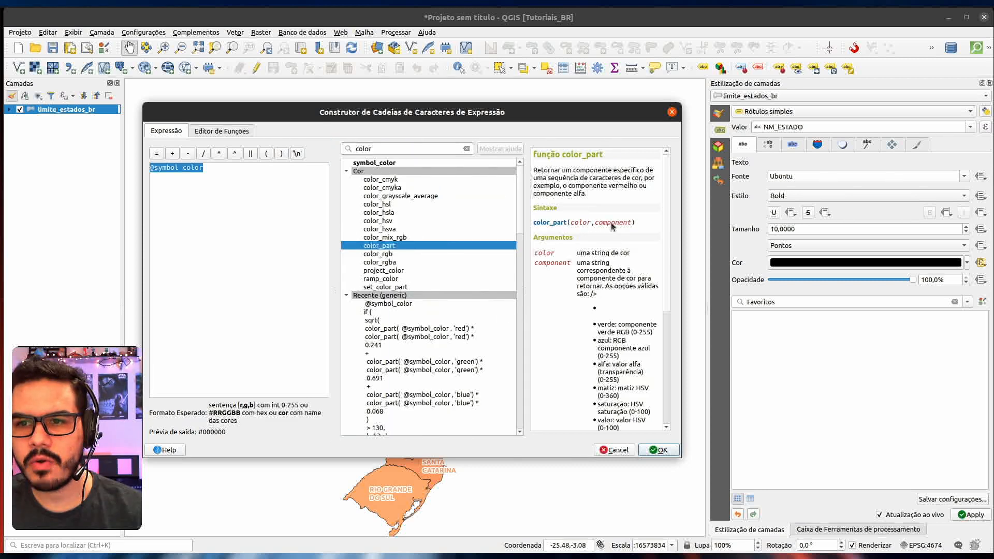
pyautogui.moveTo(681, 224); pyautogui.dragTo(703, 225)
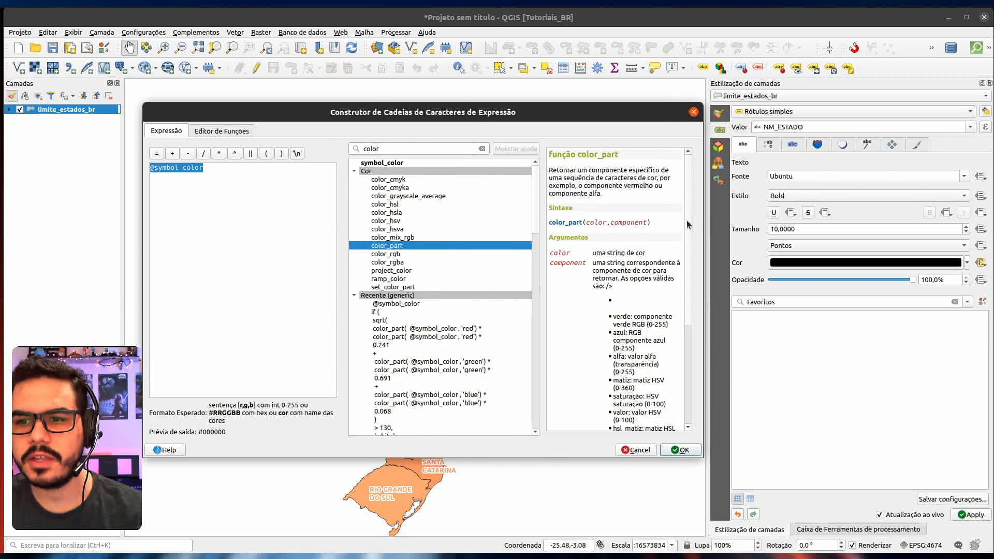
pyautogui.scroll(-5, 644, 189)
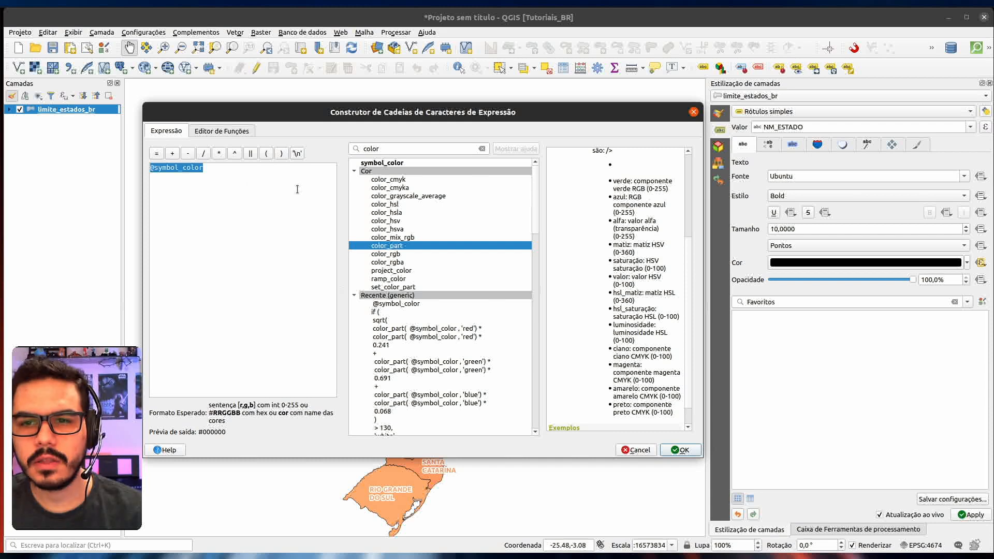
pyautogui.click(425, 243)
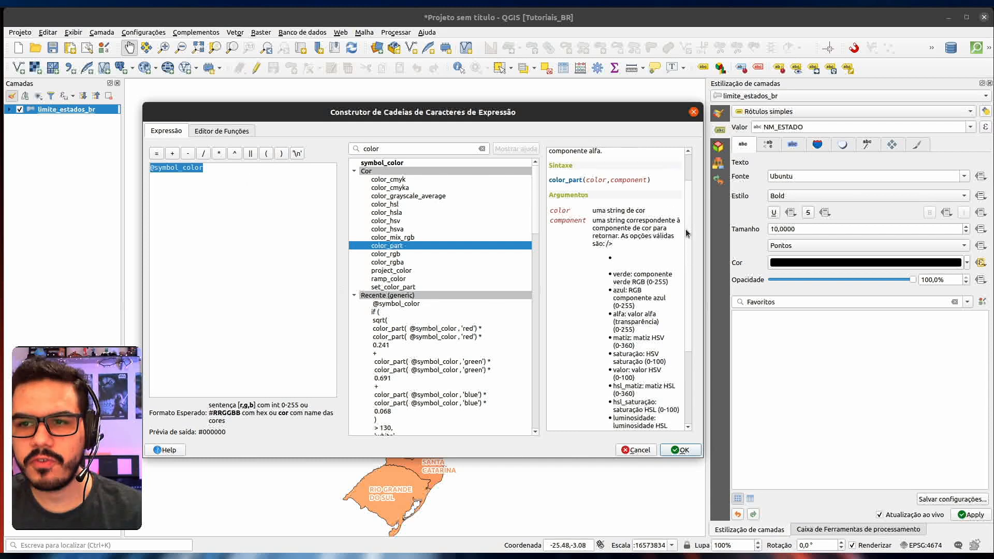
pyautogui.click(150, 167)
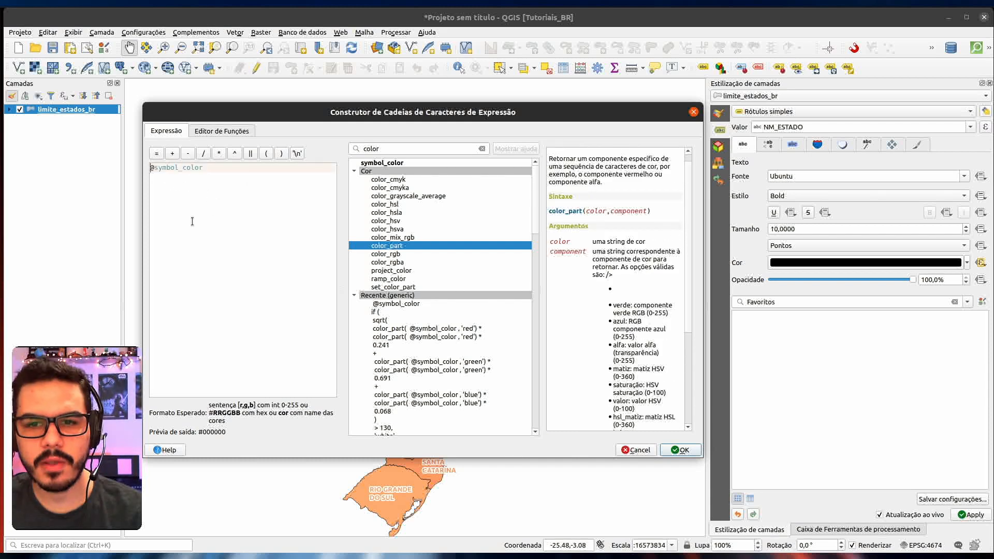
pyautogui.doubleClick(376, 246)
pyautogui.write(',')
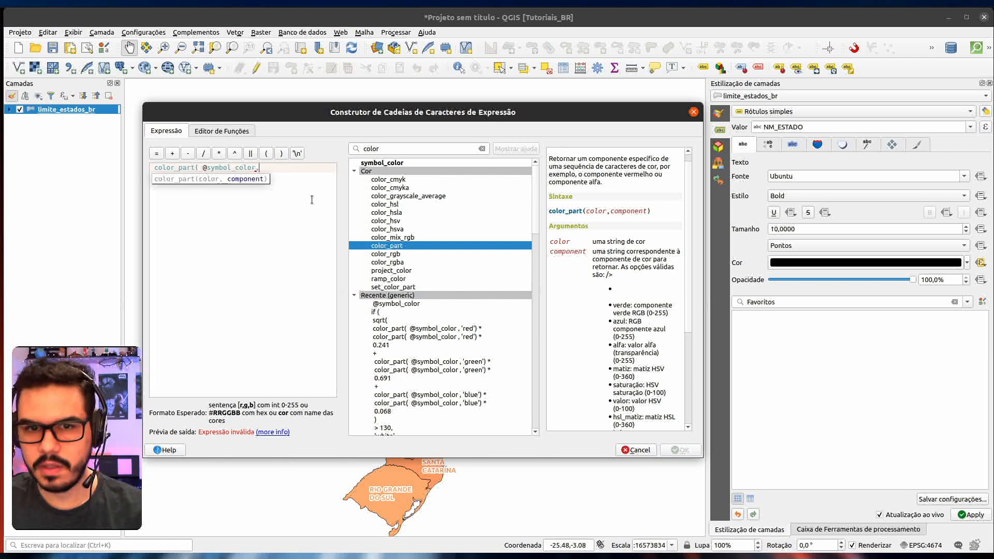
pyautogui.scroll(-5, 613, 328)
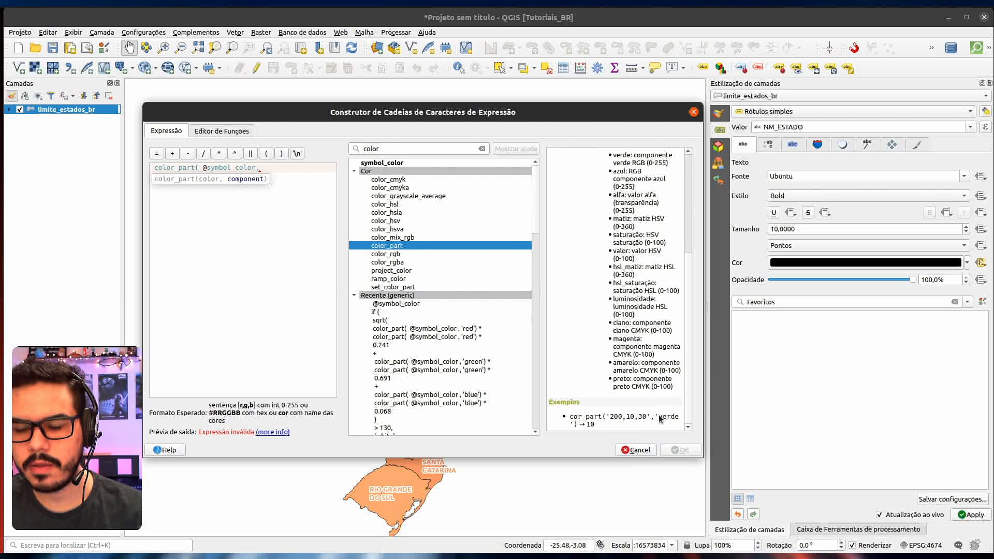
pyautogui.scroll(5, 684, 352)
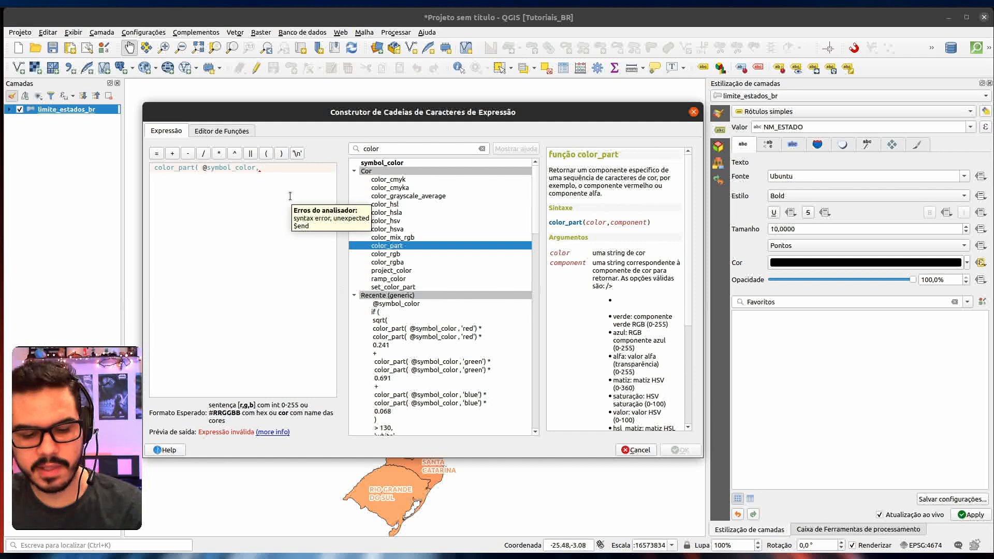
pyautogui.write('red')
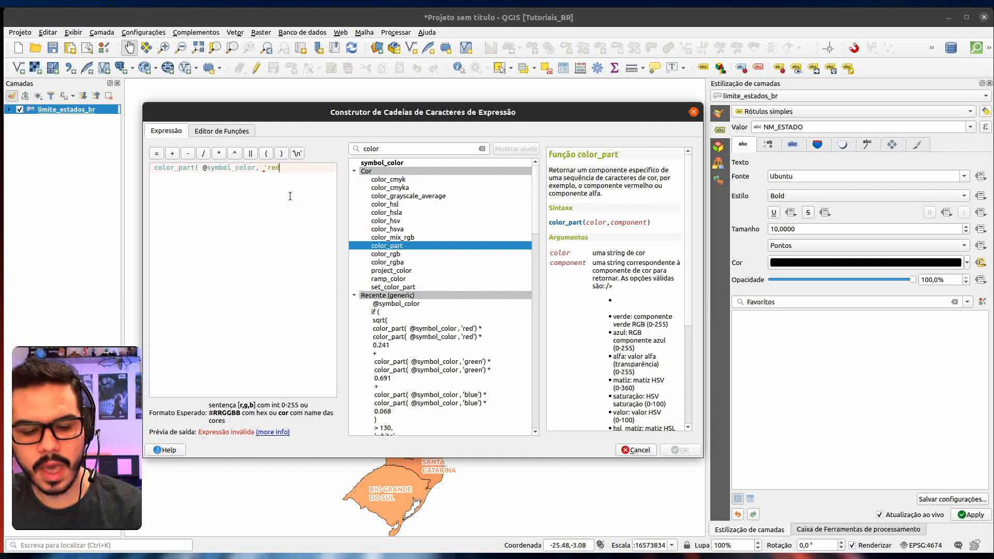
pyautogui.write("')")
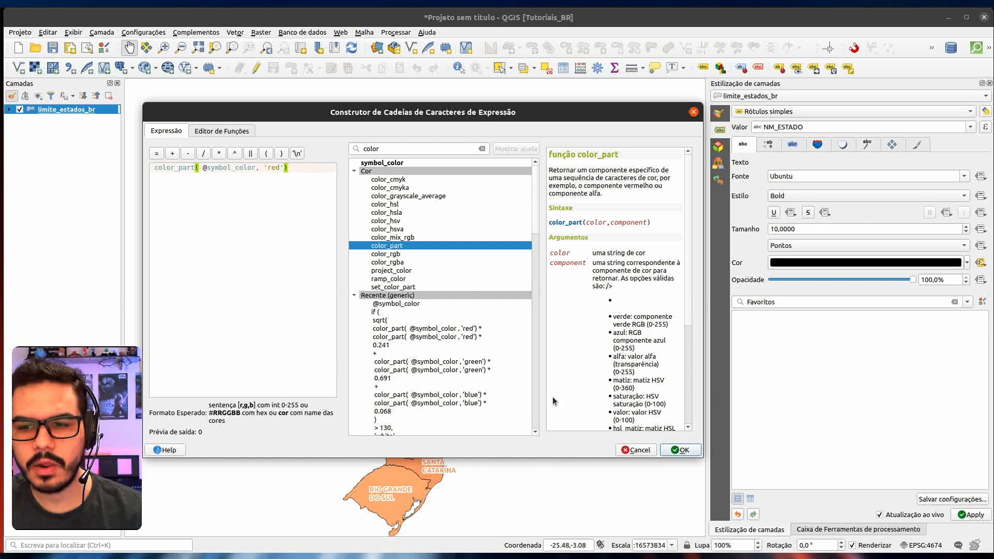
pyautogui.hotkey('ctrl', 'a')
pyautogui.hotkey('ctrl', 'c')
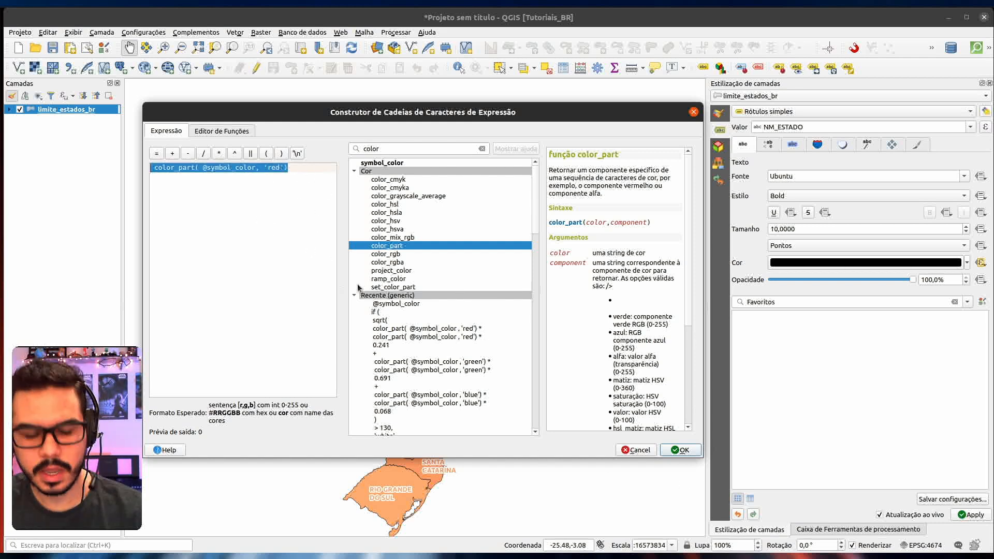
pyautogui.click(680, 450)
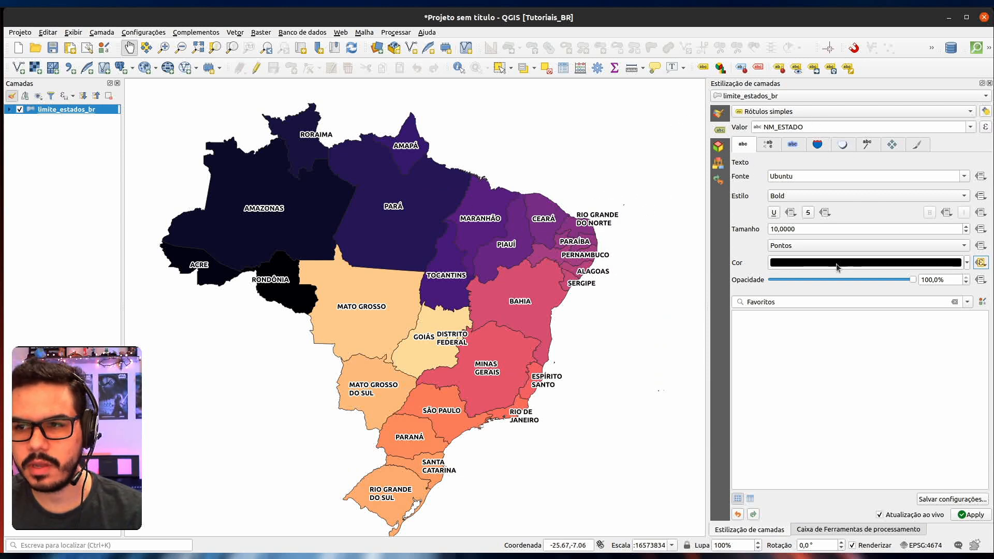
pyautogui.click(808, 127)
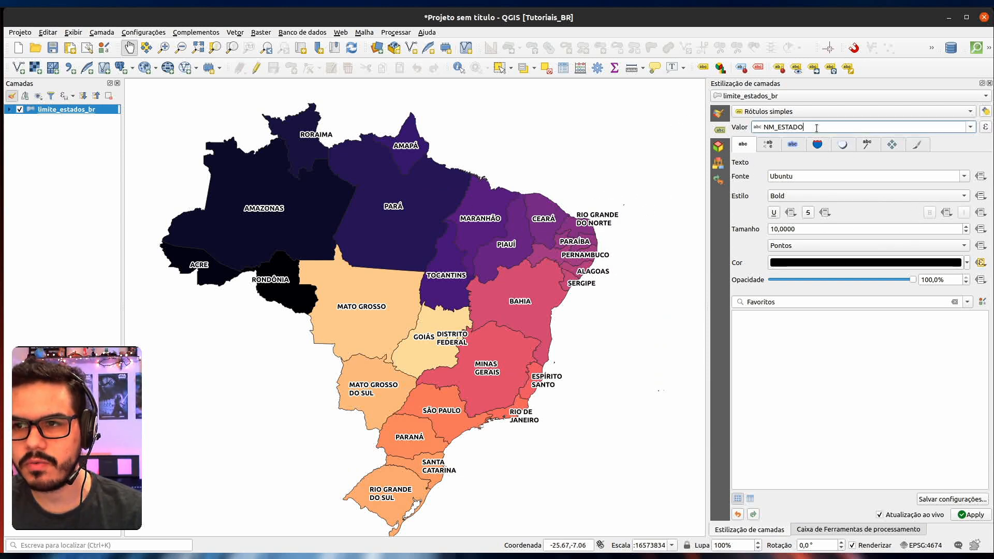
pyautogui.hotkey('ctrl', 'a')
pyautogui.hotkey('ctrl', 'v')
pyautogui.press('Return')
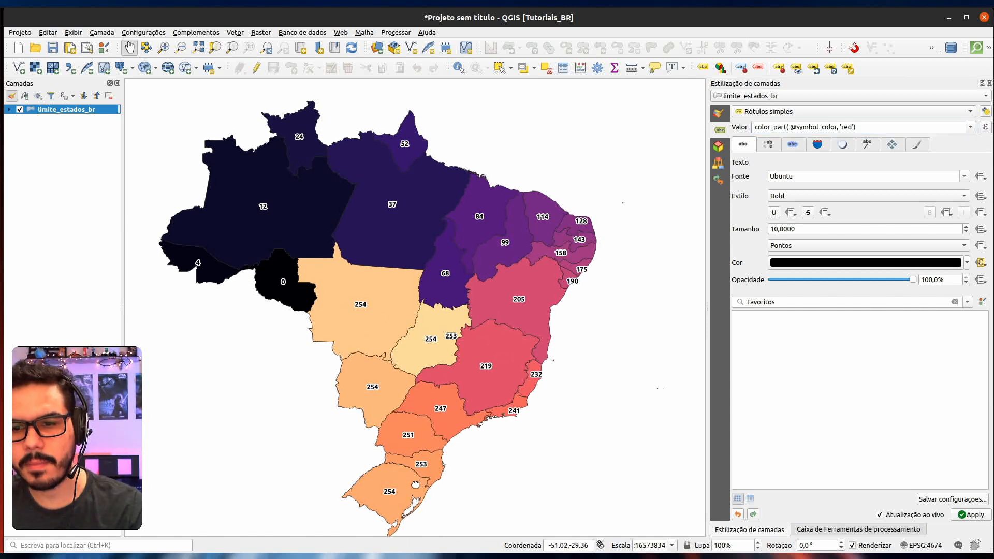
# Examine the red component values labelled on the states, from southern Brazil out to the whole country.
pyautogui.scroll(1, 419, 478)
pyautogui.scroll(1, 395, 485)
pyautogui.scroll(1, 396, 485)
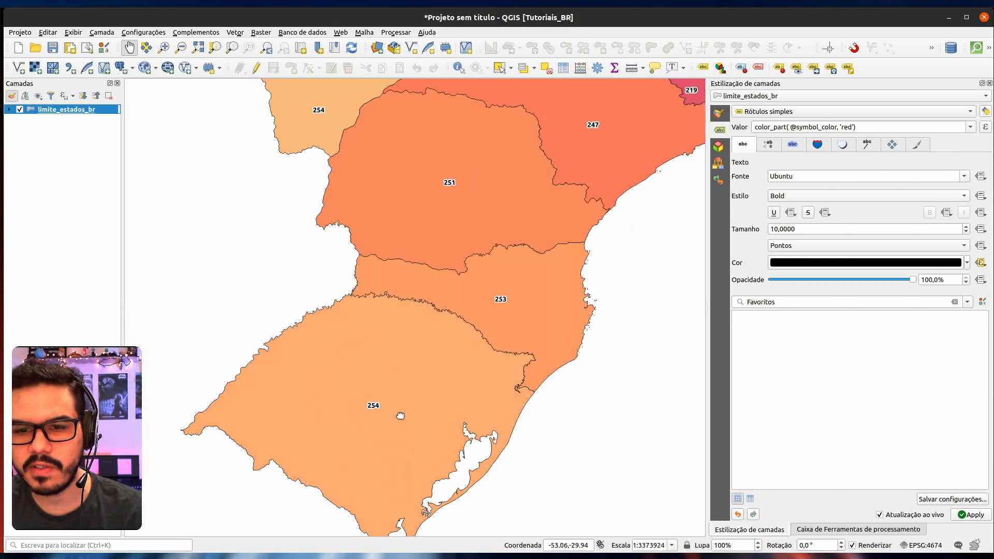
pyautogui.scroll(-1, 419, 357)
pyautogui.scroll(-1, 419, 357)
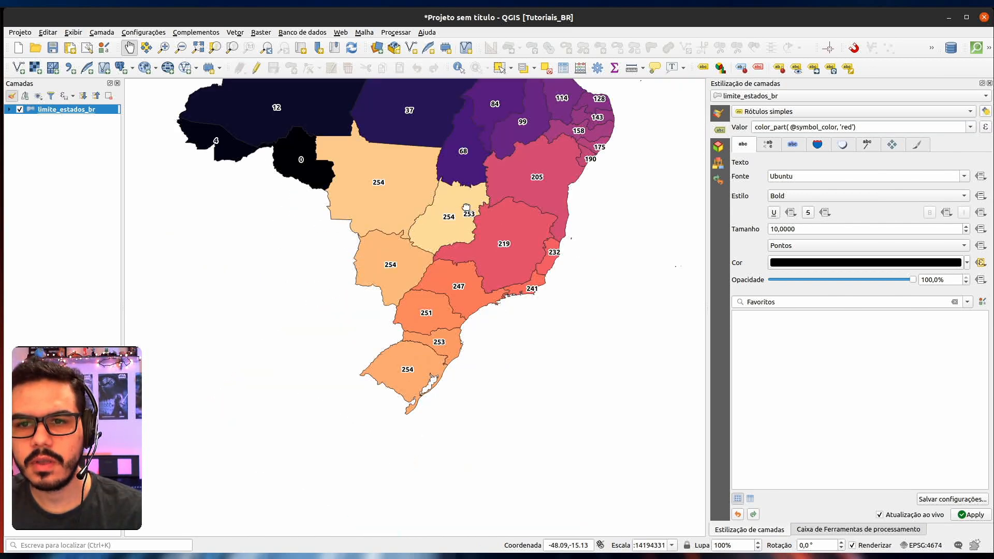
pyautogui.scroll(-1, 459, 273)
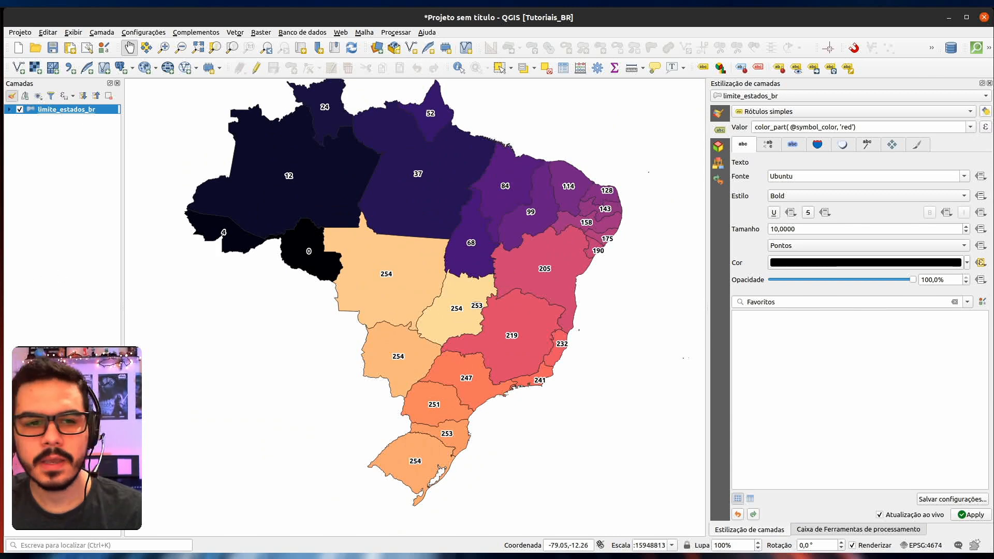
# Restore NM_ESTADO as the label value and reopen the label text color expression for editing.
pyautogui.click(970, 126)
pyautogui.click(777, 151)
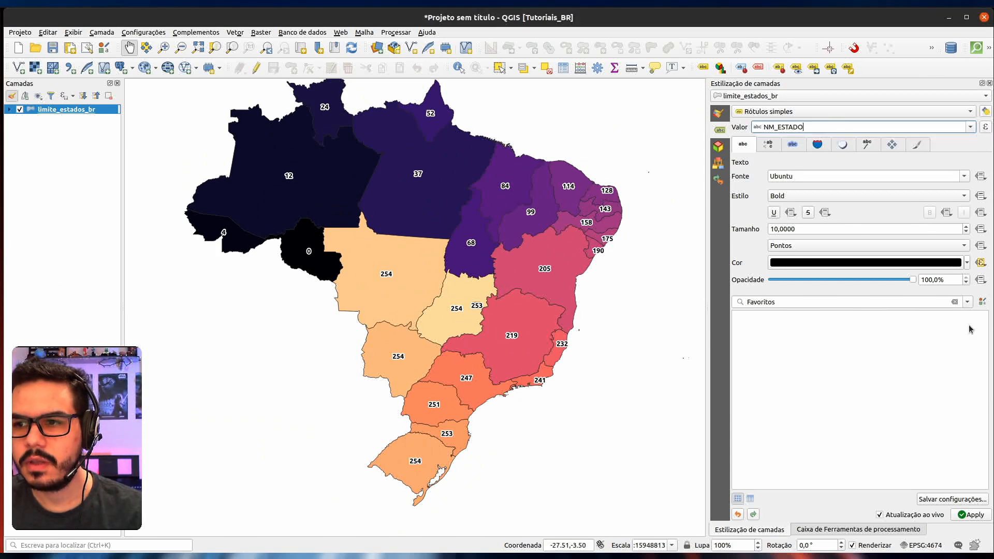
pyautogui.click(980, 262)
pyautogui.click(843, 415)
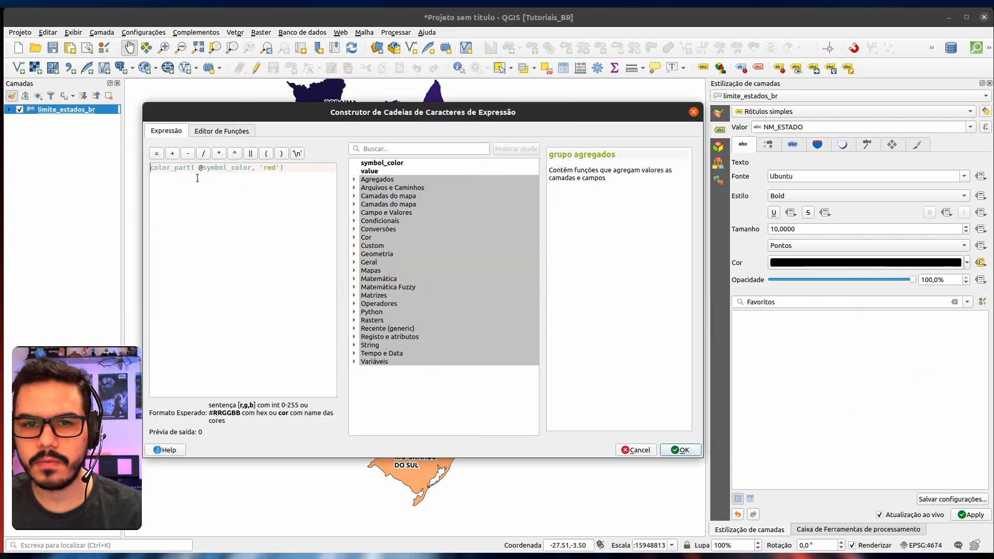
# Switch to the browser, read the perceived brightness formula on the Nbd-Tech page, and return to QGIS.
pyautogui.hotkey('alt', 'Tab')
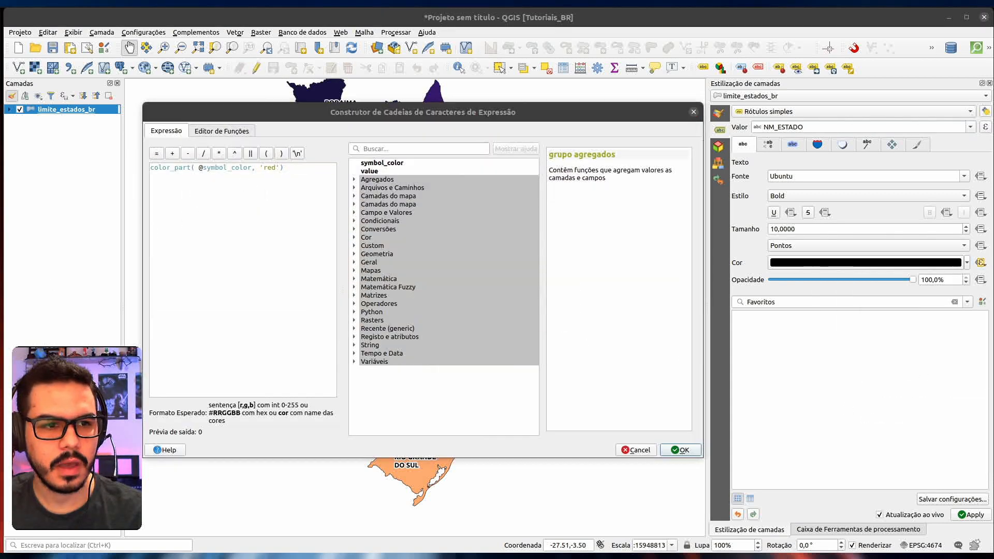
pyautogui.hotkey('alt', 'Tab')
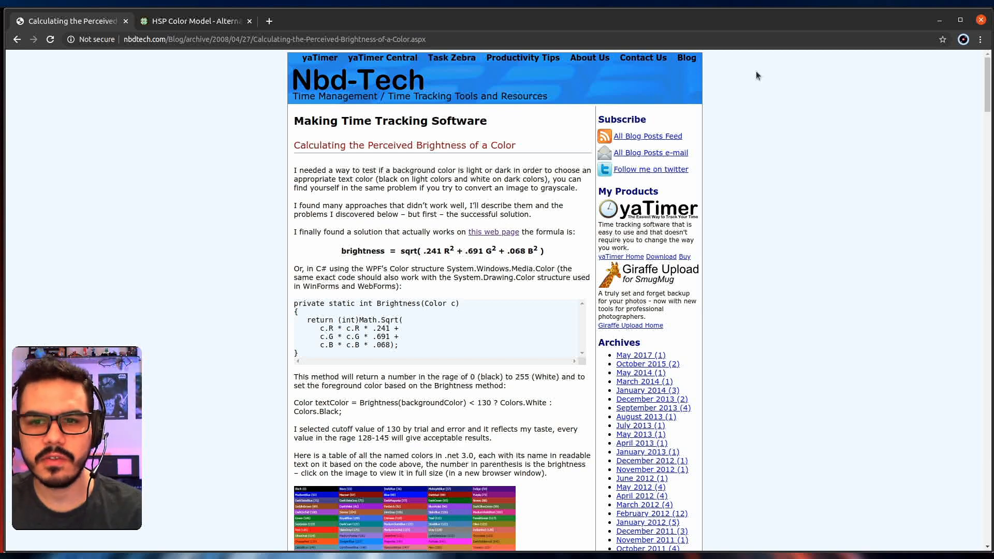
pyautogui.click(940, 20)
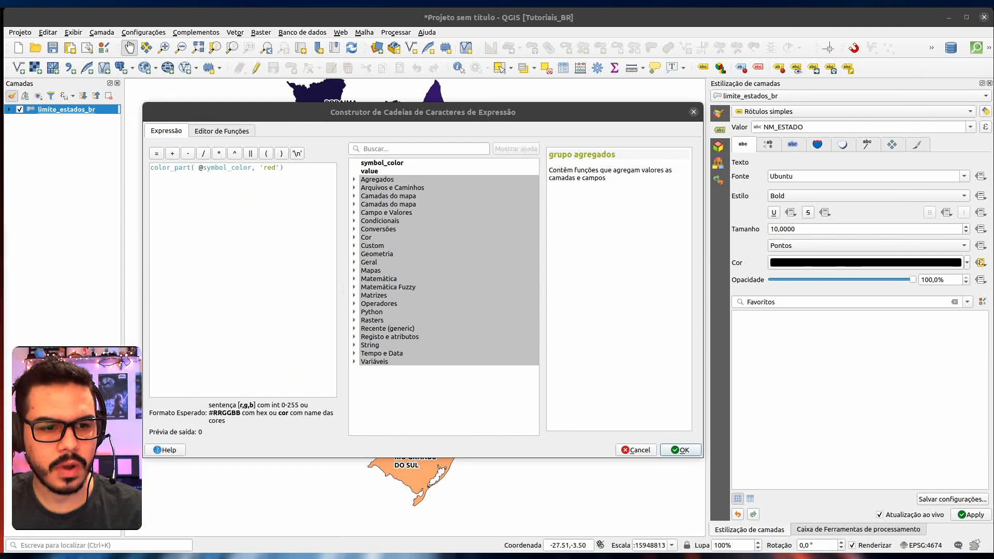
pyautogui.click(200, 251)
pyautogui.hotkey('ctrl', 'a')
pyautogui.write("sqrt( color_part(  @symbol_color , 'red') * color_part(  @symbol_color , 'red') * 0.241 +  color_part(  @symbol_color , 'green') *  color_part(  @symbol_color , 'green') *  0.691 +  color_part(  @symbol_color , 'blue') *  color_part(  @symbol_color , 'blue') *  0.068  )")
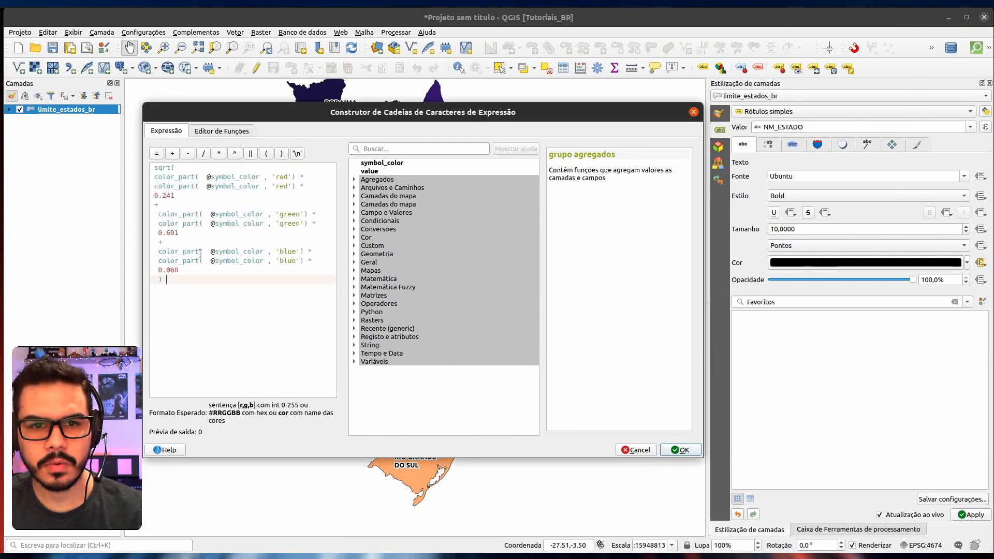
# Review the sqrt function, the color_part terms and the channel weights in the brightness expression.
pyautogui.click(173, 169)
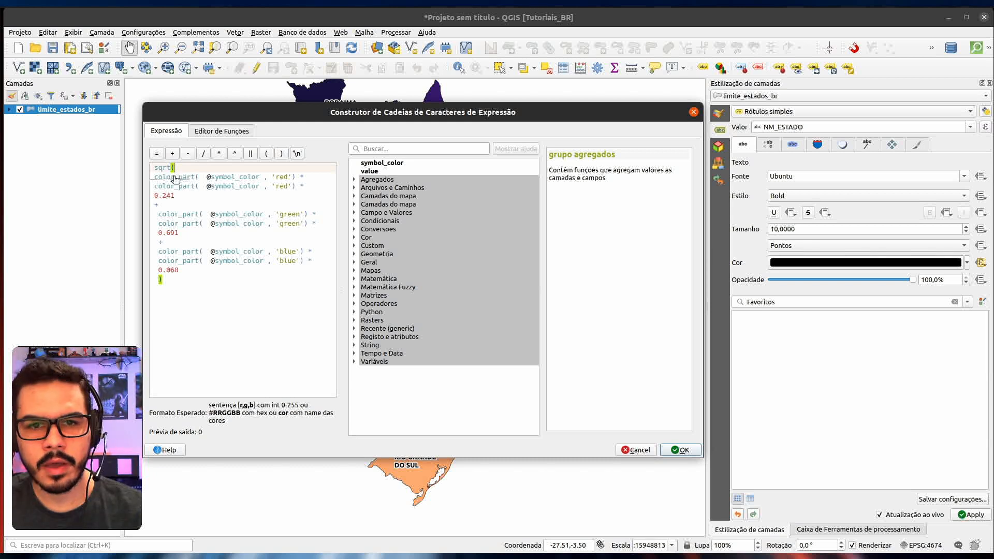
pyautogui.click(174, 179)
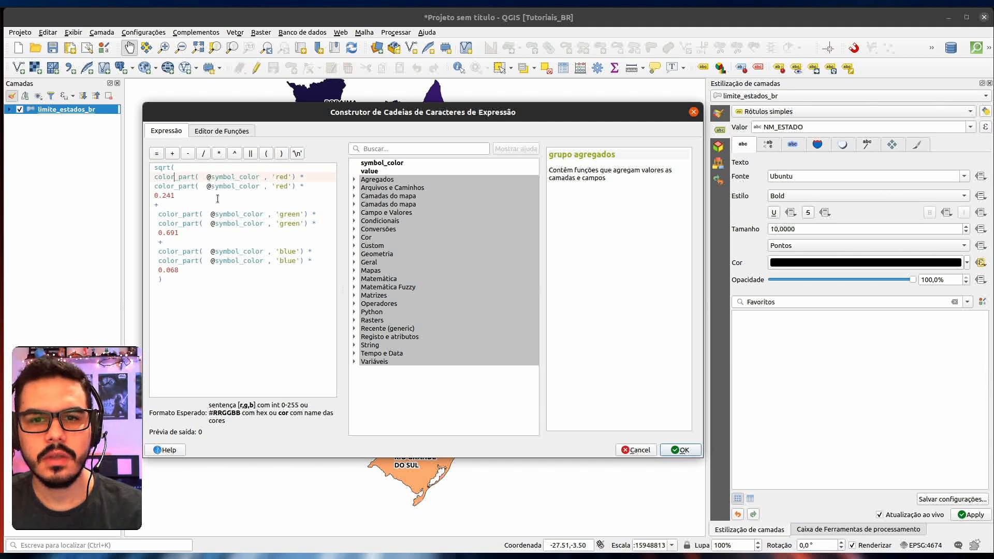
pyautogui.moveTo(154, 196); pyautogui.dragTo(175, 195)
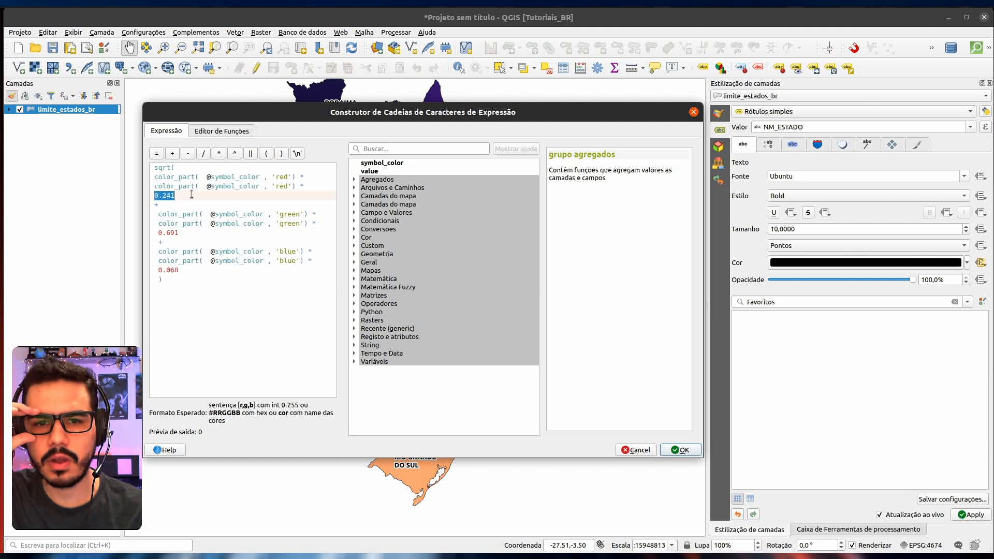
pyautogui.click(235, 196)
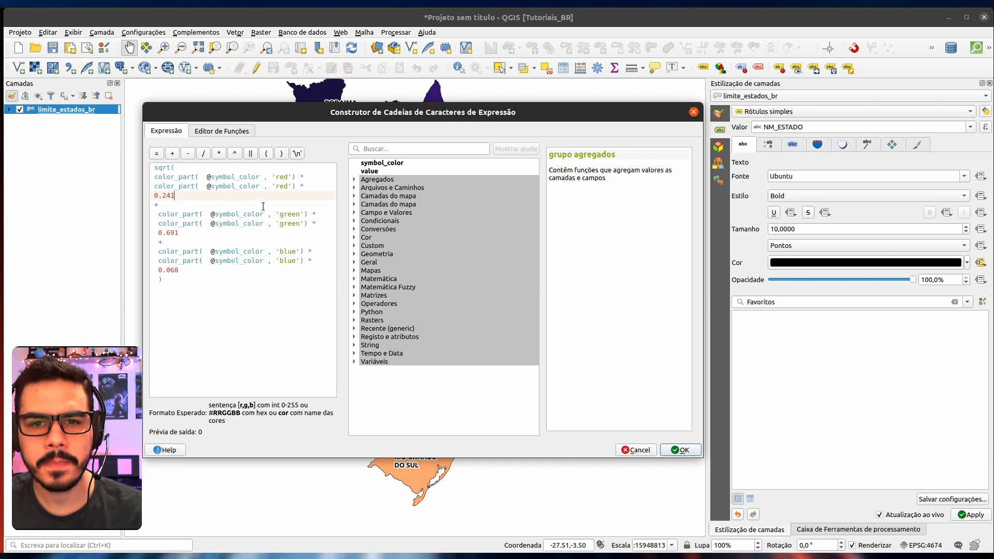
pyautogui.click(287, 214)
pyautogui.click(292, 253)
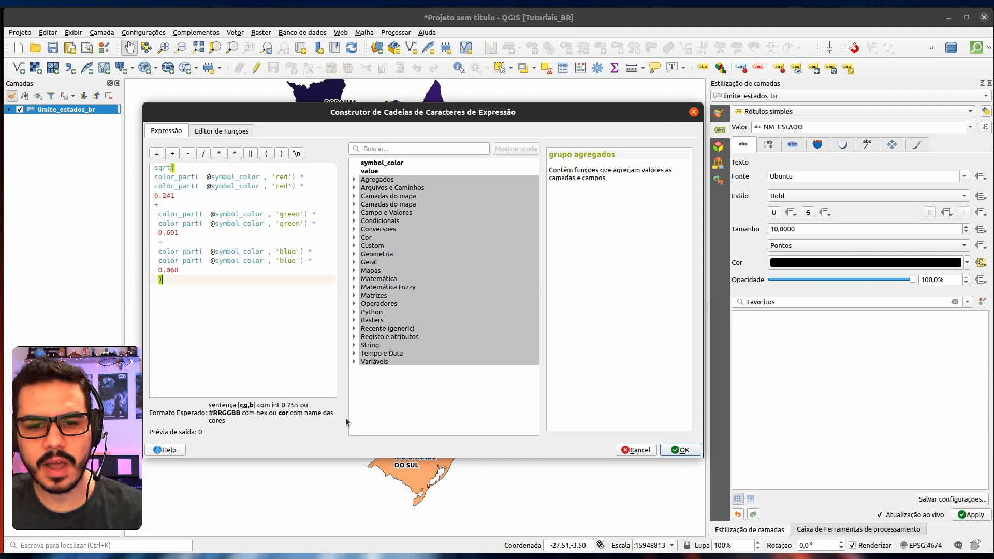
# Copy the brightness expression, cancel the text color edit, and set the copied expression as the label value instead of NM_ESTADO.
pyautogui.hotkey('ctrl', 'a')
pyautogui.hotkey('ctrl', 'c')
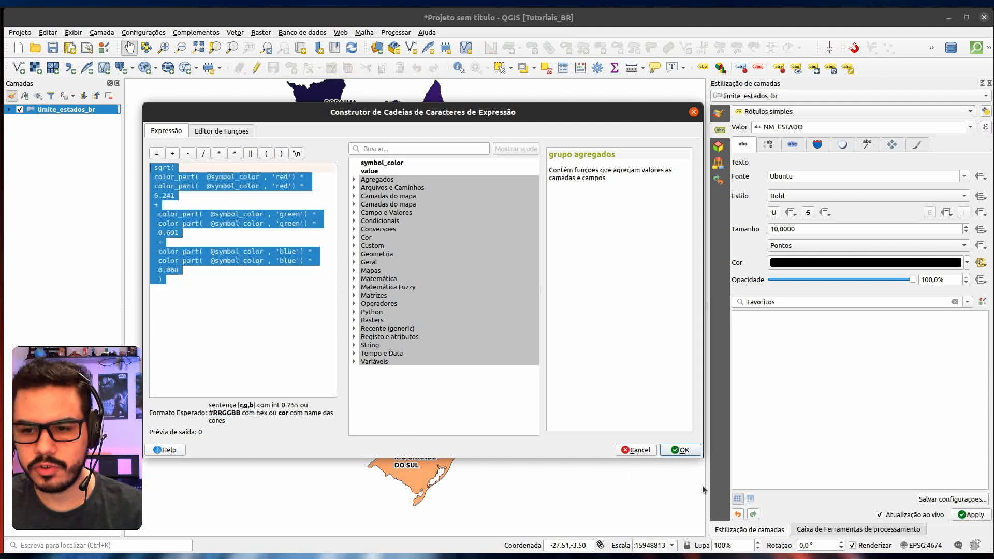
pyautogui.click(642, 450)
pyautogui.click(851, 124)
pyautogui.hotkey('ctrl', 'a')
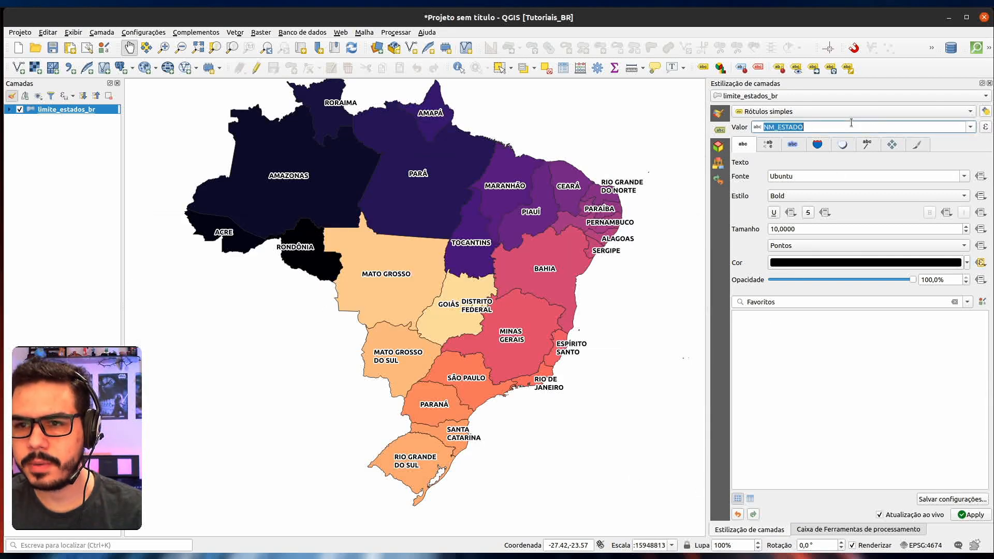
pyautogui.hotkey('ctrl', 'v')
pyautogui.press('Return')
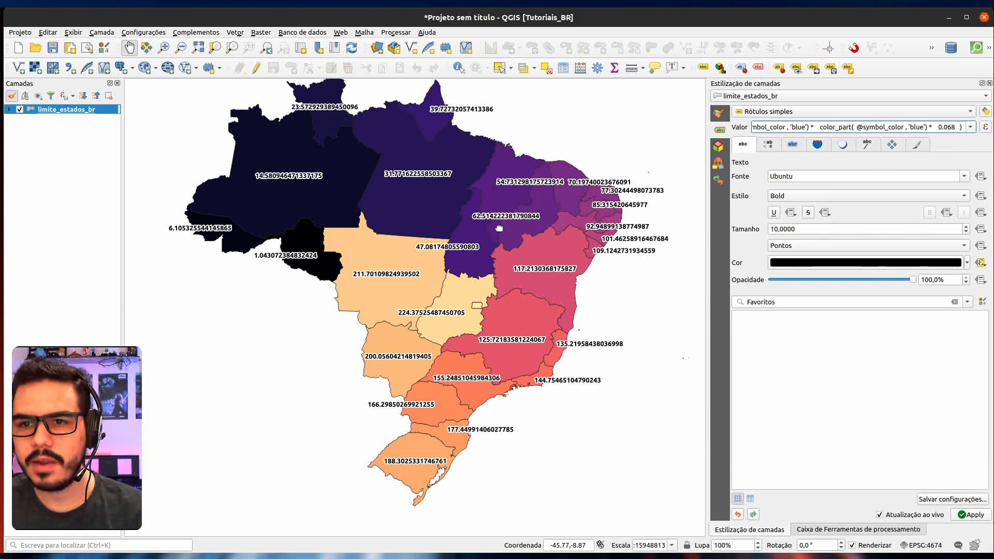
# Compare the brightness labels with the fill colors of Rondônia, the southern states and the Distrito Federal.
pyautogui.scroll(1, 311, 165)
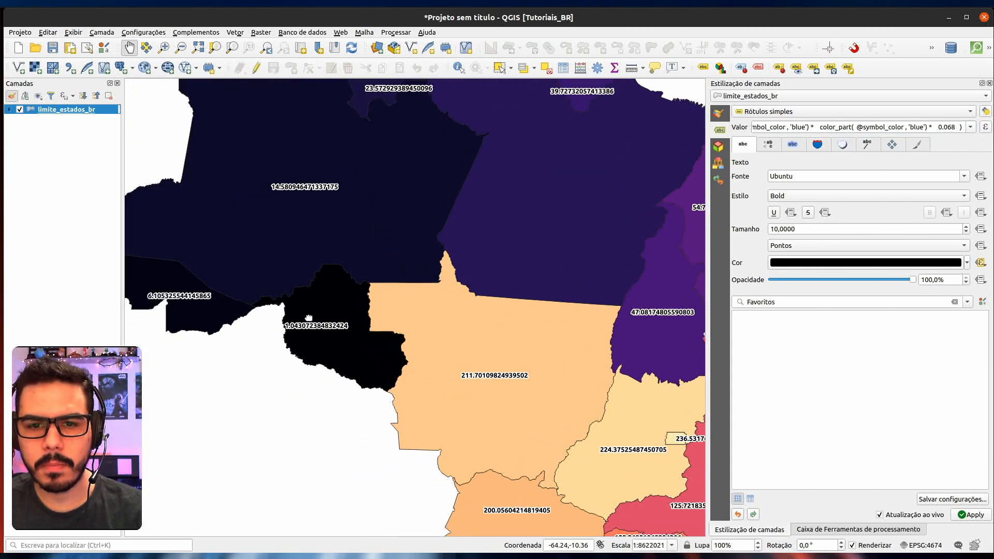
pyautogui.moveTo(309, 318); pyautogui.dragTo(334, 306)
pyautogui.scroll(1, 376, 319)
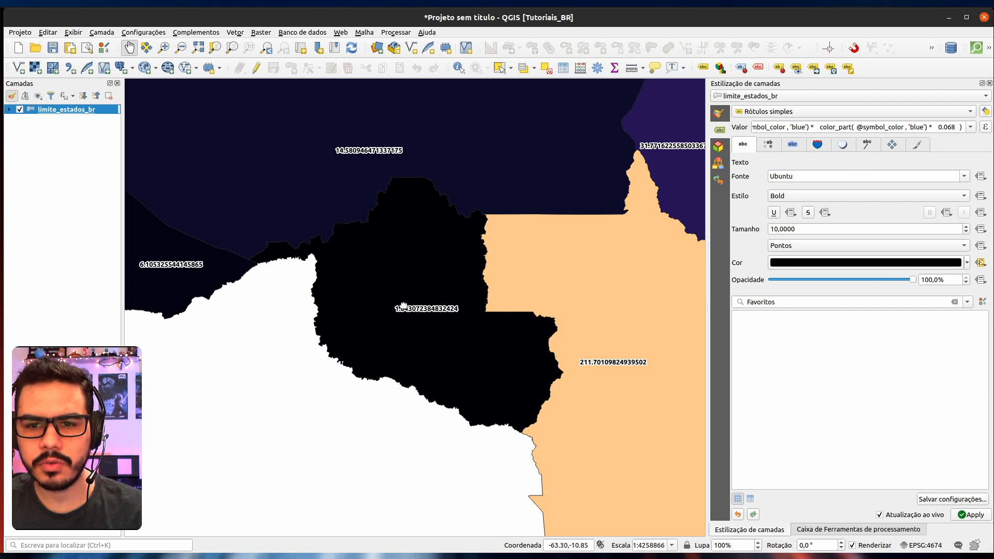
pyautogui.scroll(-1, 417, 309)
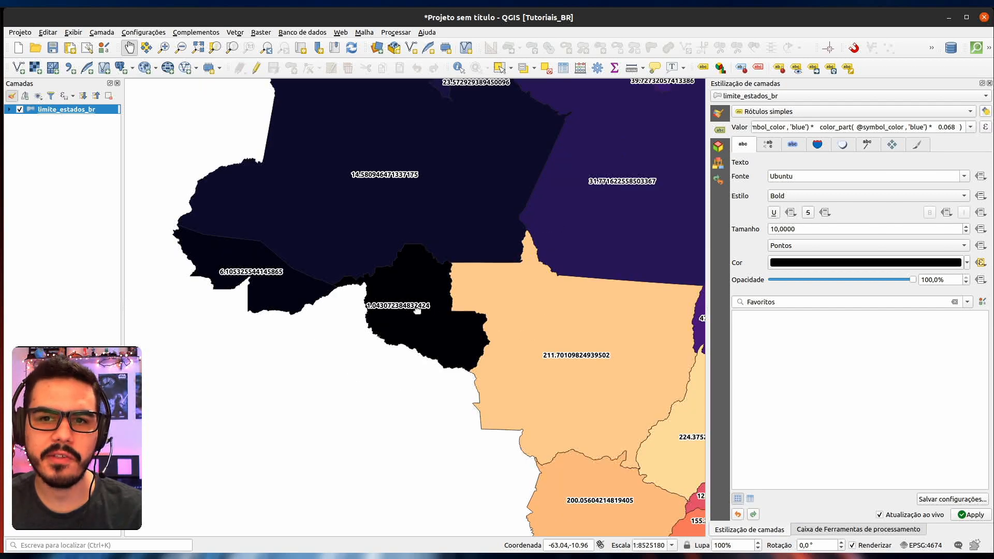
pyautogui.scroll(-1, 417, 310)
pyautogui.moveTo(523, 350); pyautogui.dragTo(464, 202)
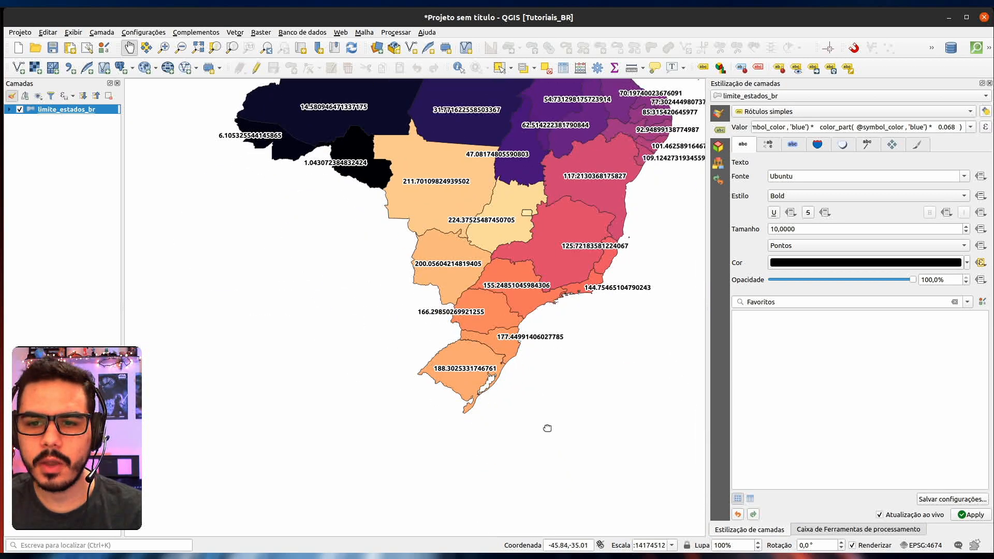
pyautogui.scroll(2, 465, 361)
pyautogui.moveTo(486, 368); pyautogui.dragTo(433, 381)
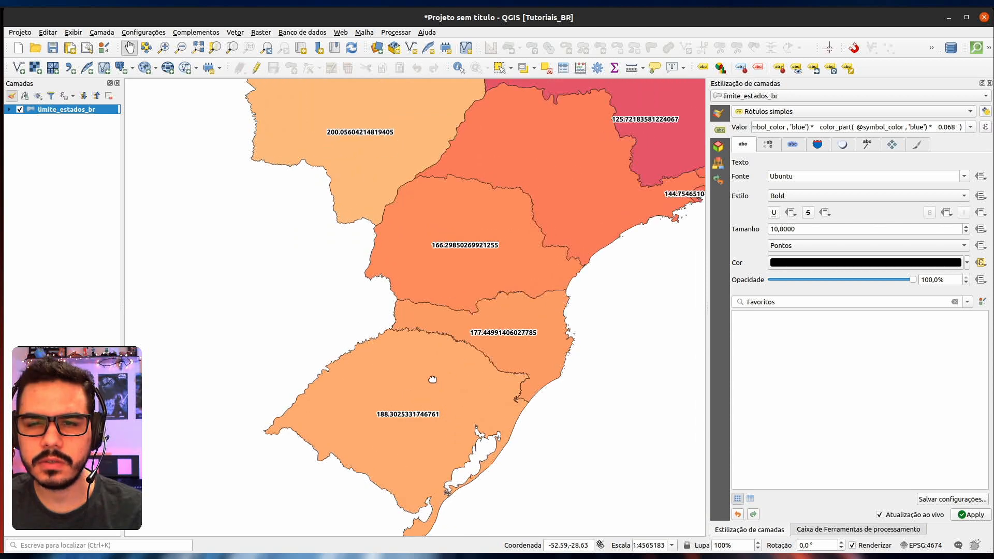
pyautogui.scroll(-1, 432, 381)
pyautogui.moveTo(458, 200); pyautogui.dragTo(435, 255)
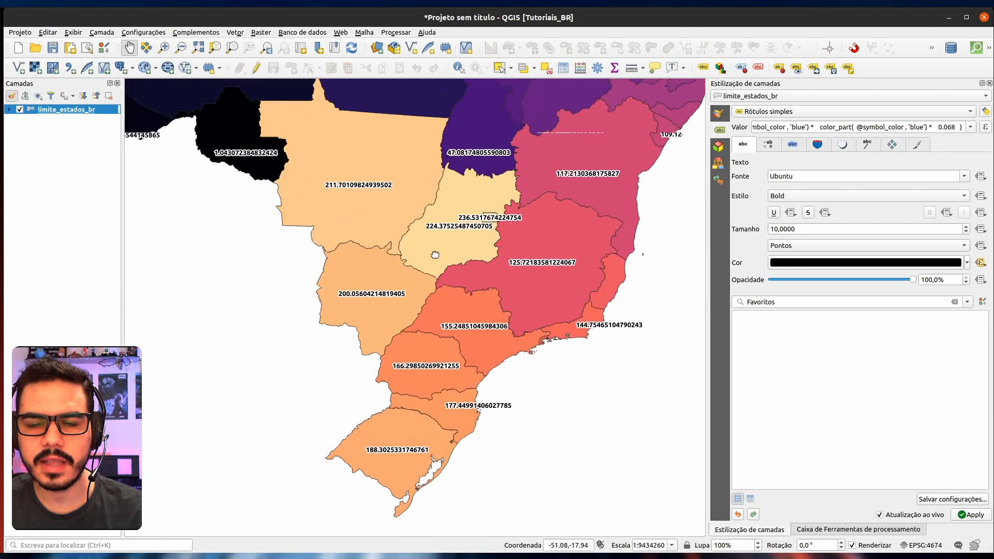
pyautogui.scroll(2, 498, 217)
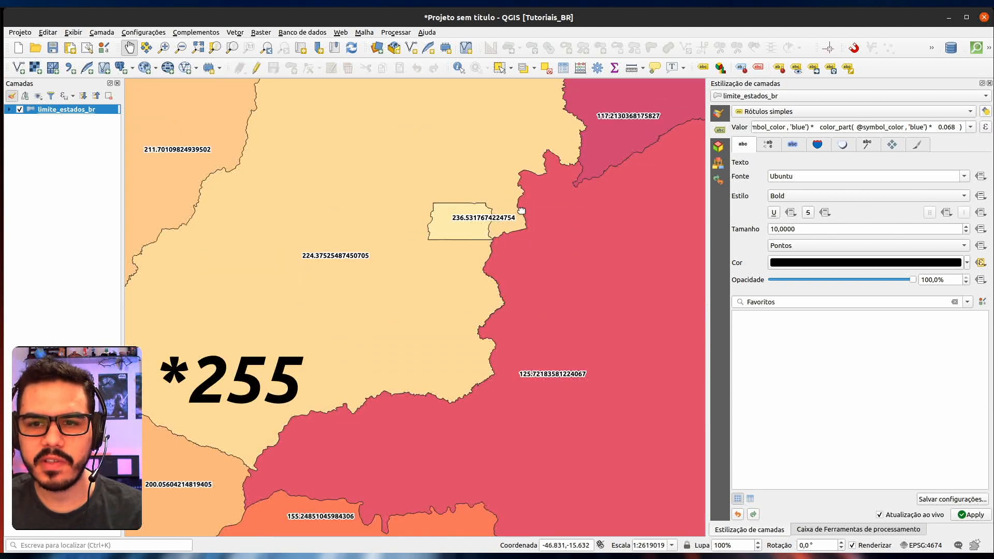
pyautogui.moveTo(459, 245); pyautogui.dragTo(455, 253)
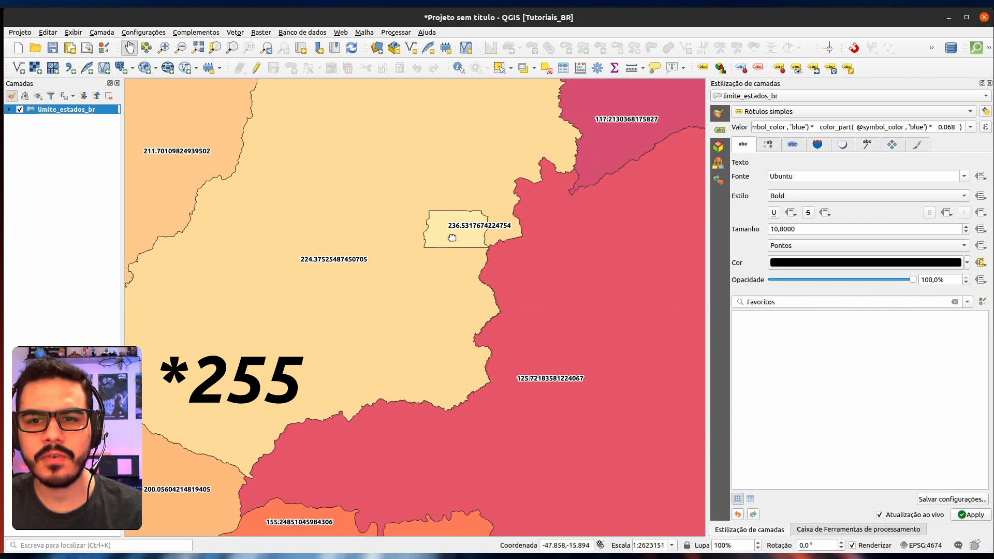
pyautogui.scroll(-2, 452, 237)
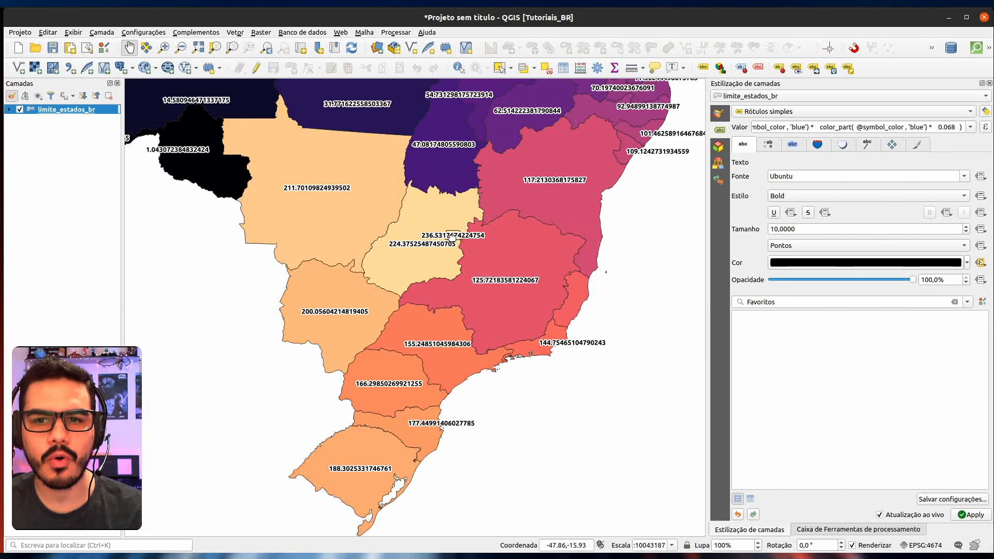
# Set the label value back to the NM_ESTADO field.
pyautogui.moveTo(452, 236); pyautogui.dragTo(467, 305)
pyautogui.moveTo(185, 189); pyautogui.dragTo(273, 213)
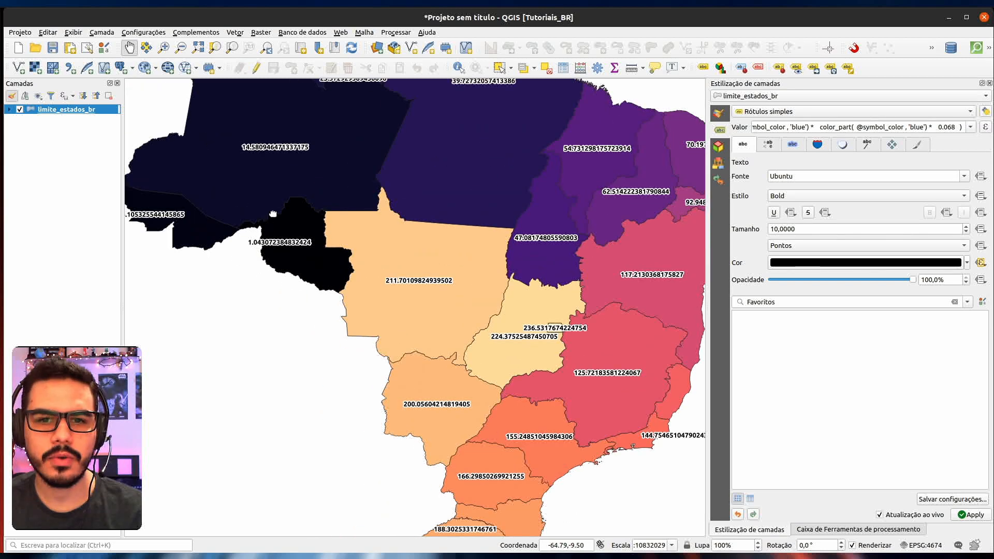
pyautogui.click(985, 127)
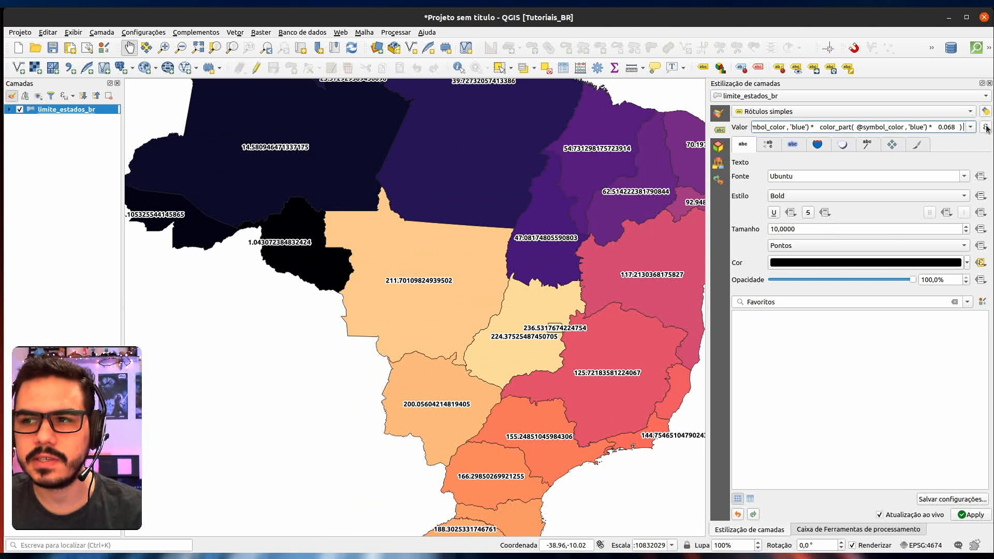
pyautogui.click(695, 113)
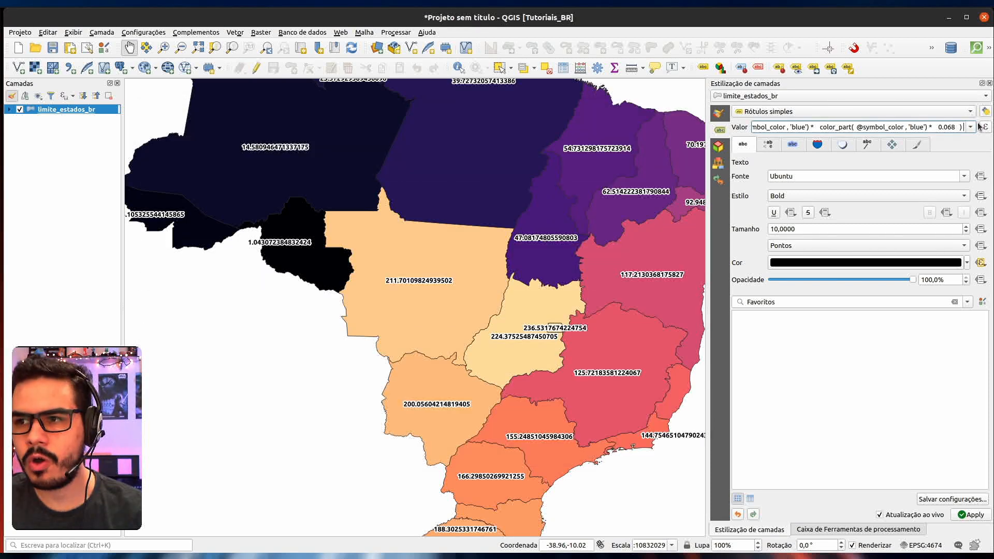
pyautogui.click(970, 127)
pyautogui.click(808, 139)
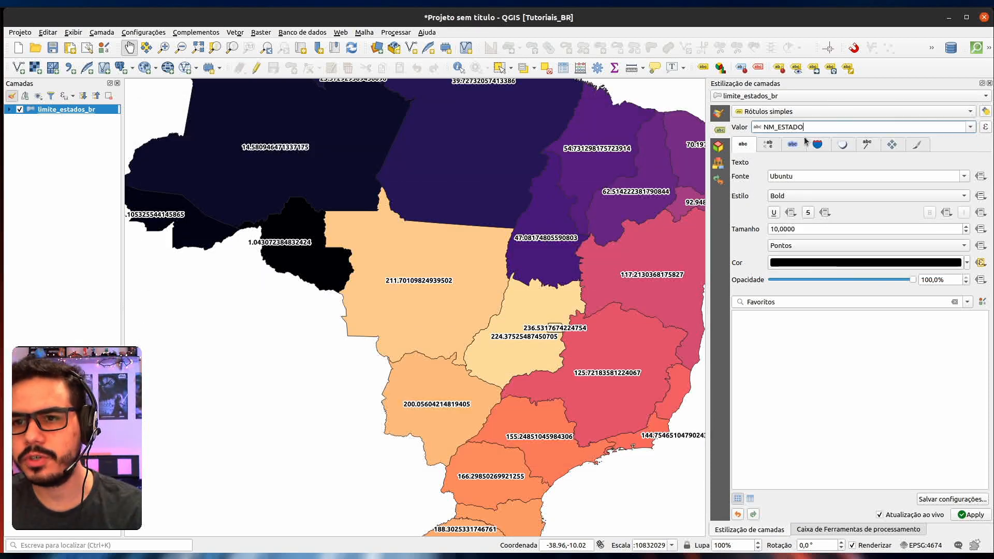
# Replace the text color expression of the labels with the copied square-root brightness expression.
pyautogui.click(981, 263)
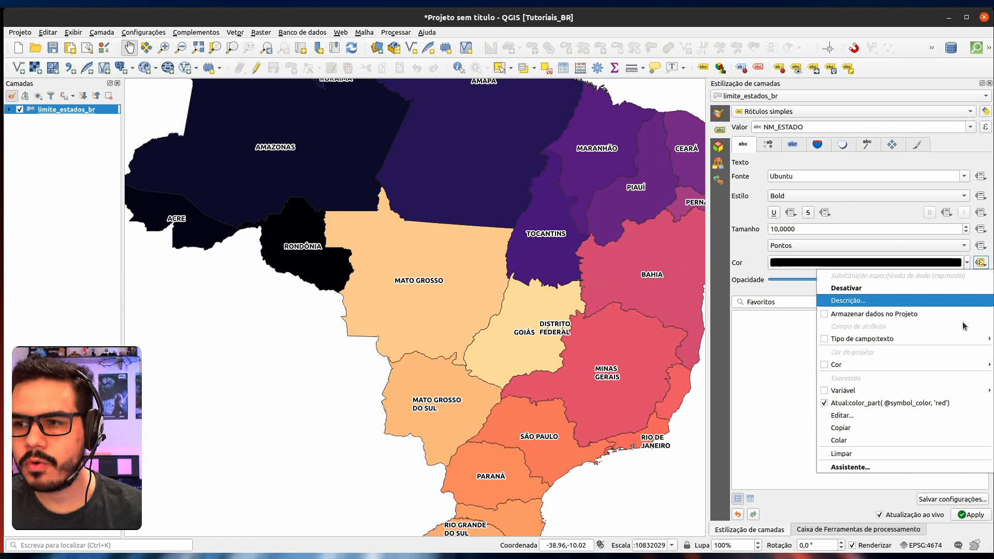
pyautogui.click(908, 415)
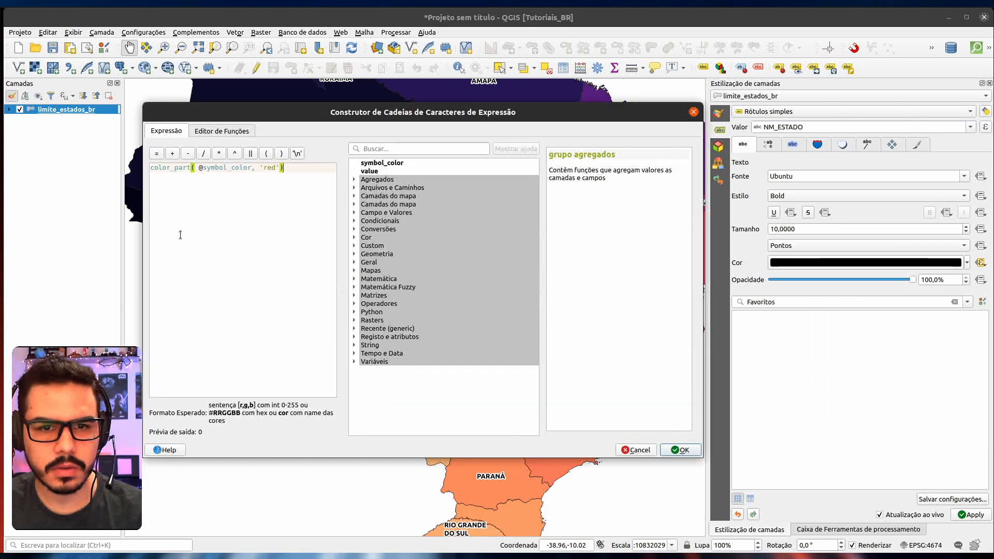
pyautogui.hotkey('ctrl', 'a')
pyautogui.hotkey('ctrl', 'v')
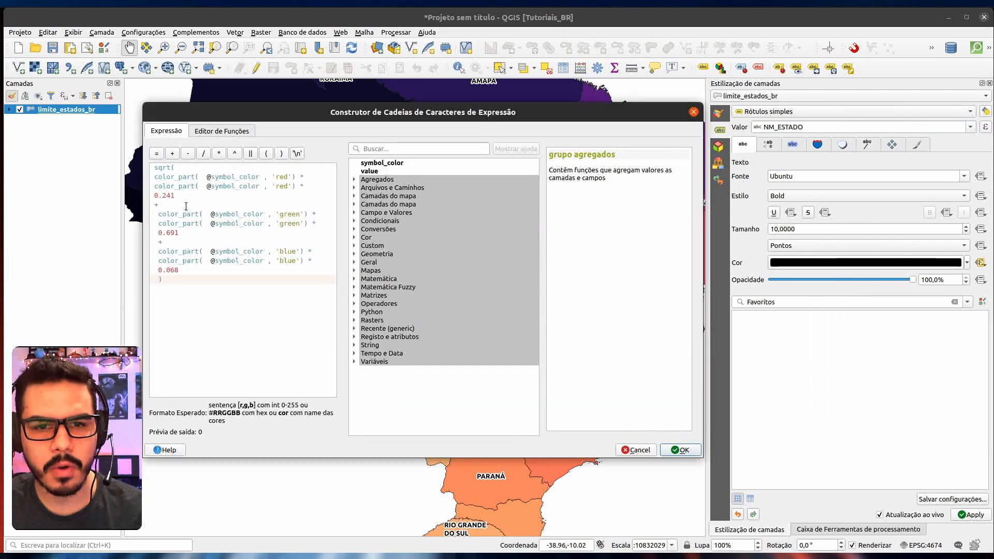
# Wrap the brightness expression in an if() that returns 'black' when it is > 130 and 'white' otherwise, and apply it as text color.
pyautogui.click(152, 167)
pyautogui.press('Return')
pyautogui.press('Up')
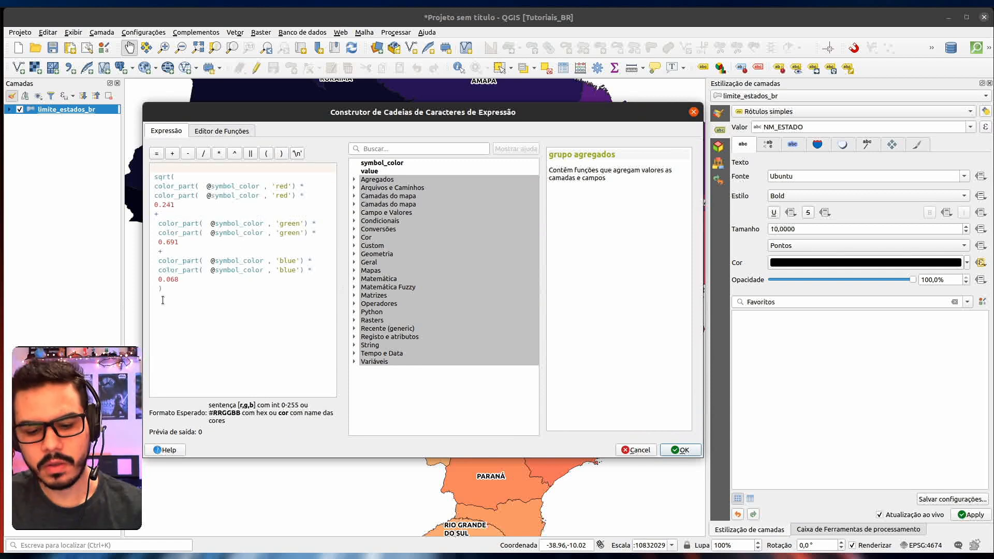
pyautogui.write('if(')
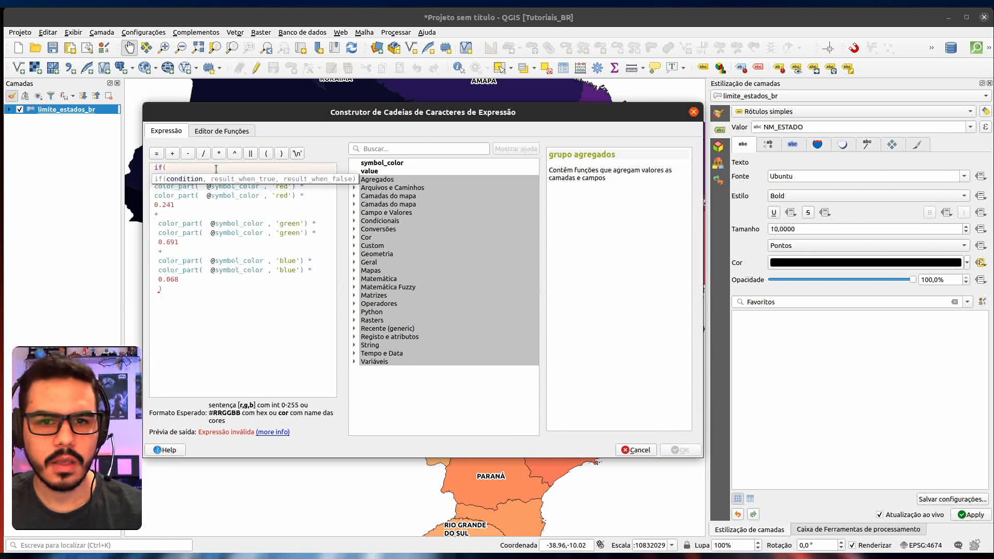
pyautogui.moveTo(164, 290); pyautogui.dragTo(142, 179)
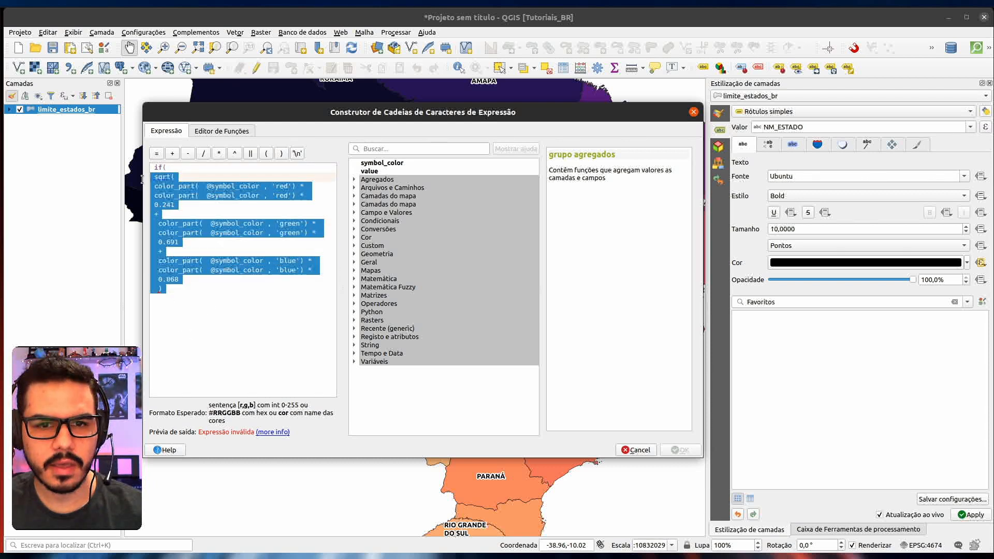
pyautogui.click(201, 295)
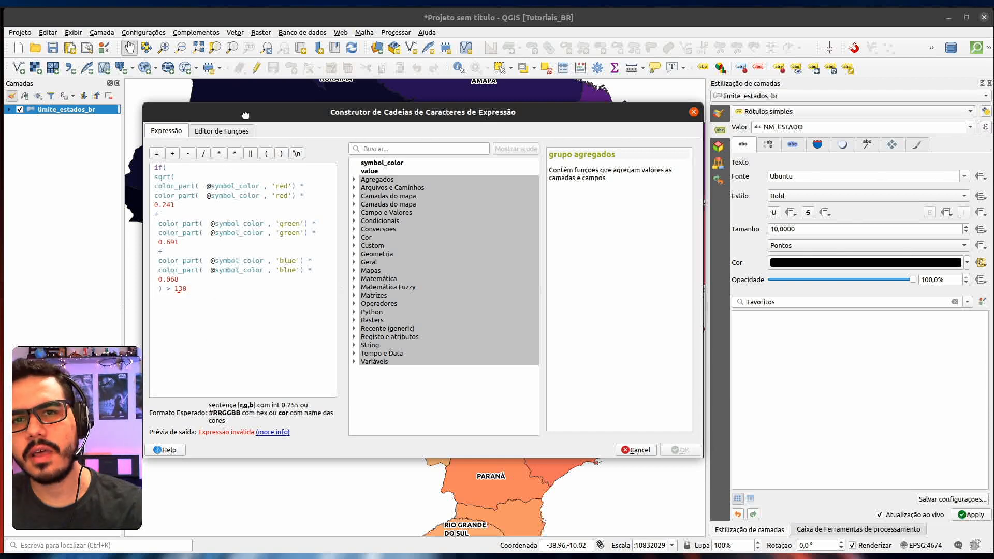
pyautogui.moveTo(246, 115); pyautogui.dragTo(248, 122)
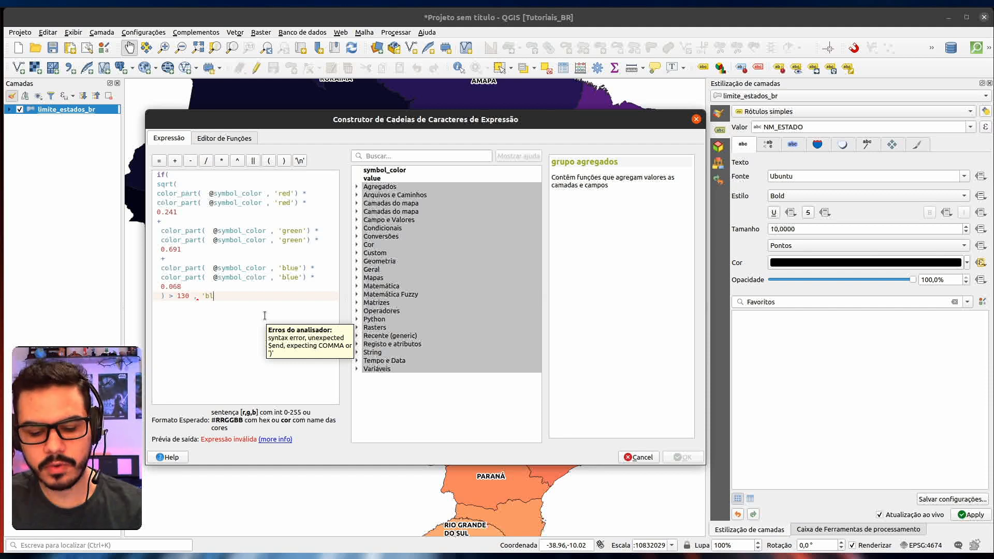
pyautogui.press('BackSpace')
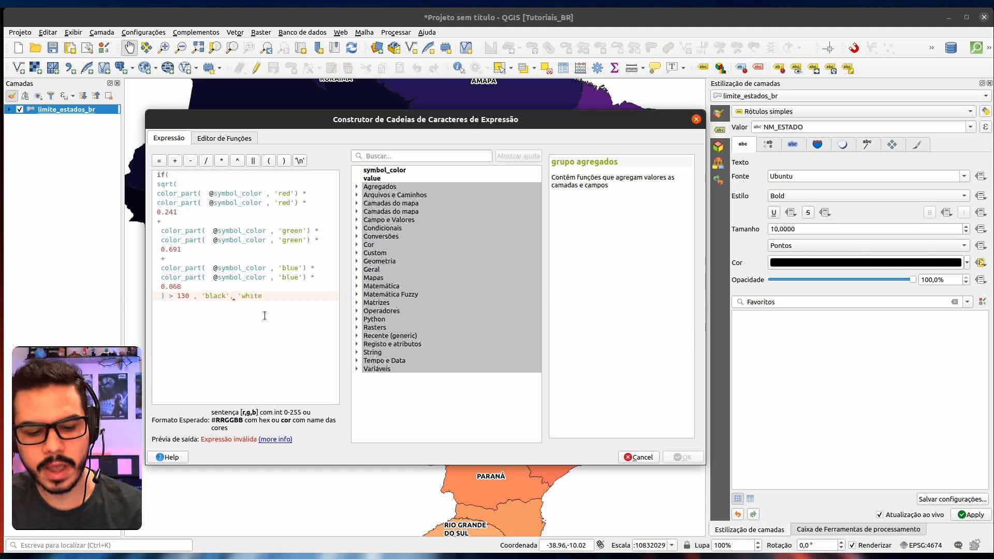
pyautogui.write(')')
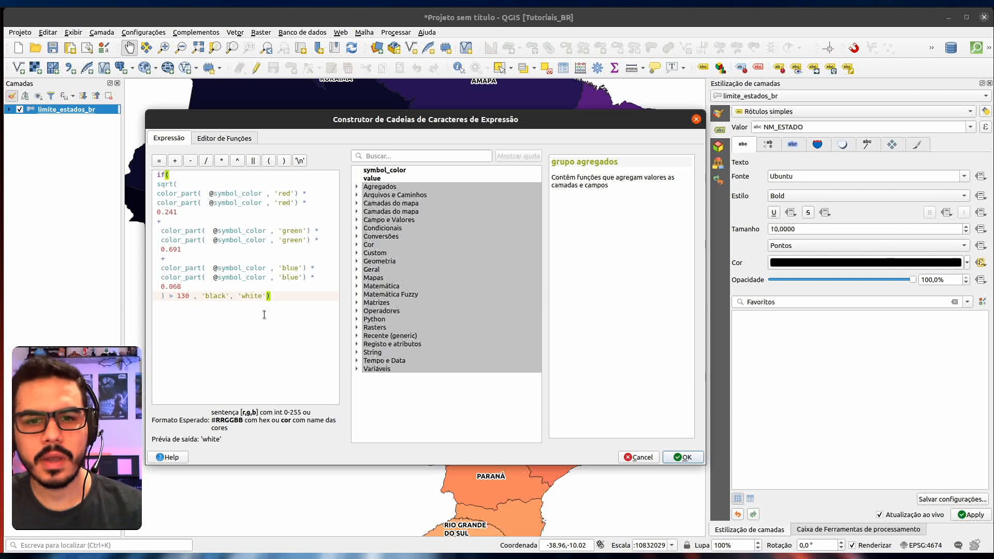
pyautogui.click(168, 174)
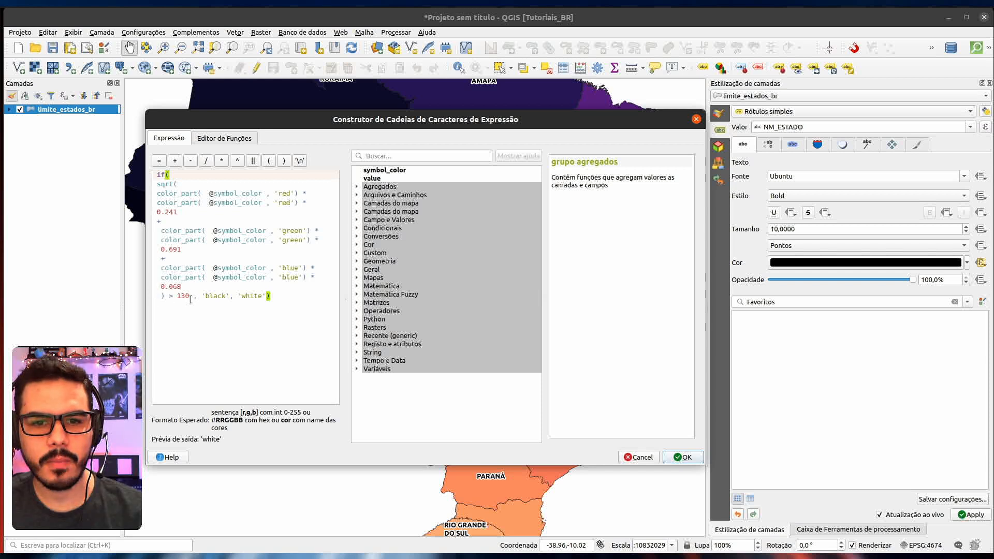
pyautogui.doubleClick(216, 295)
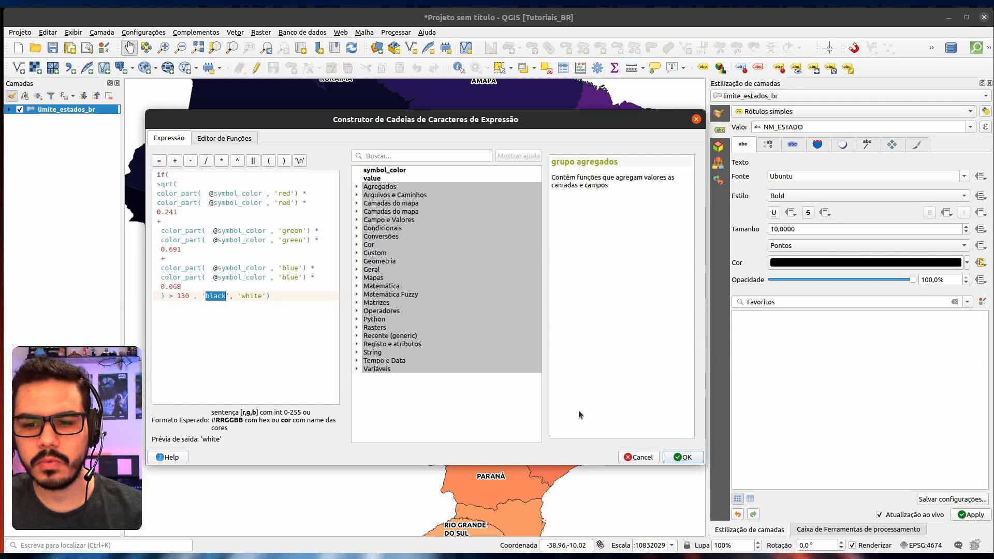
pyautogui.click(684, 457)
# Turn off the text buffer of the state labels.
pyautogui.scroll(-1, 434, 344)
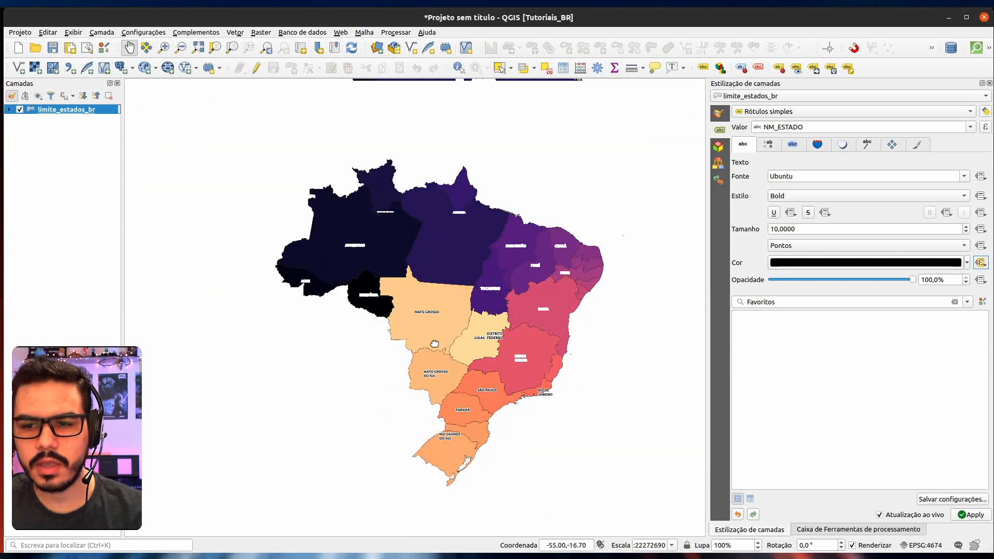
pyautogui.scroll(1, 437, 357)
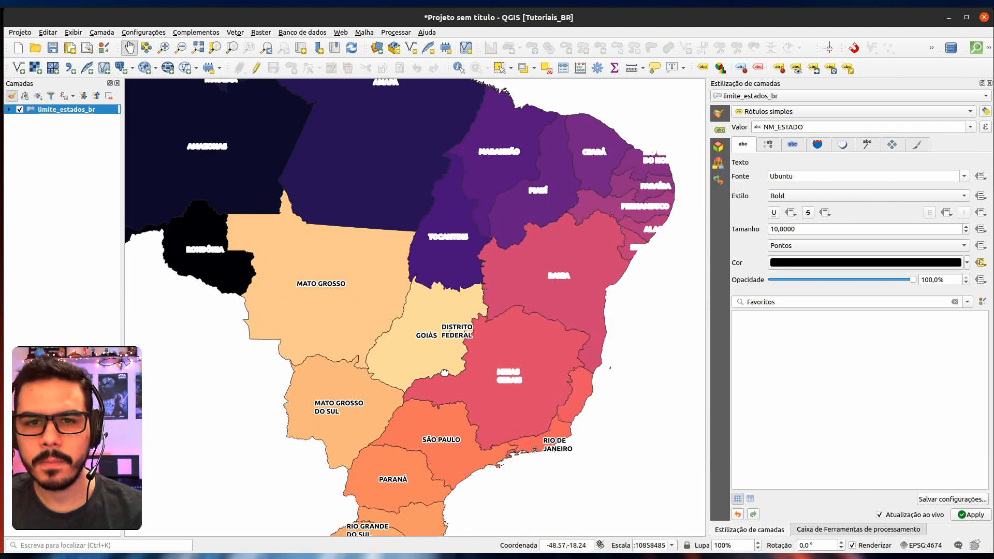
pyautogui.scroll(-1, 444, 372)
pyautogui.scroll(1, 310, 306)
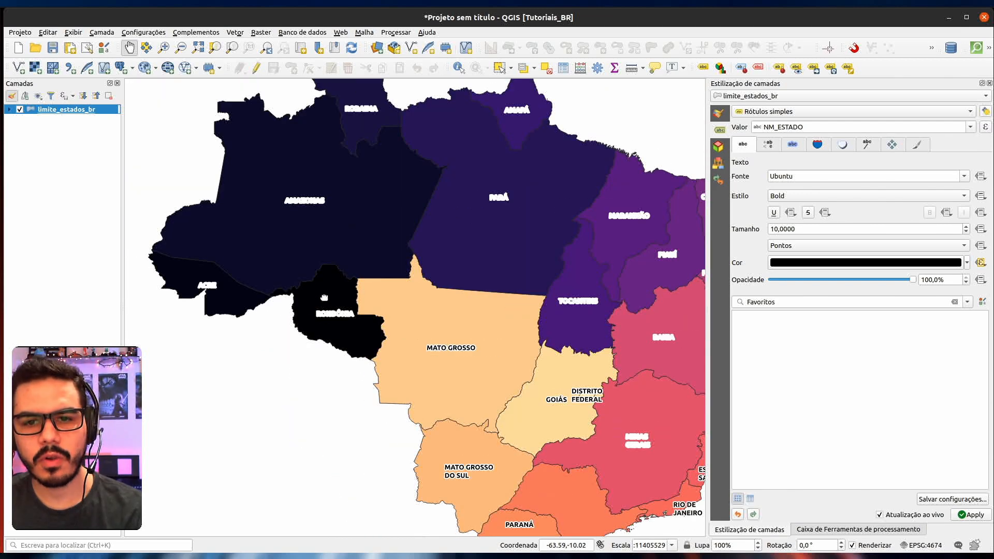
pyautogui.scroll(-1, 326, 220)
pyautogui.scroll(1, 342, 203)
pyautogui.click(793, 146)
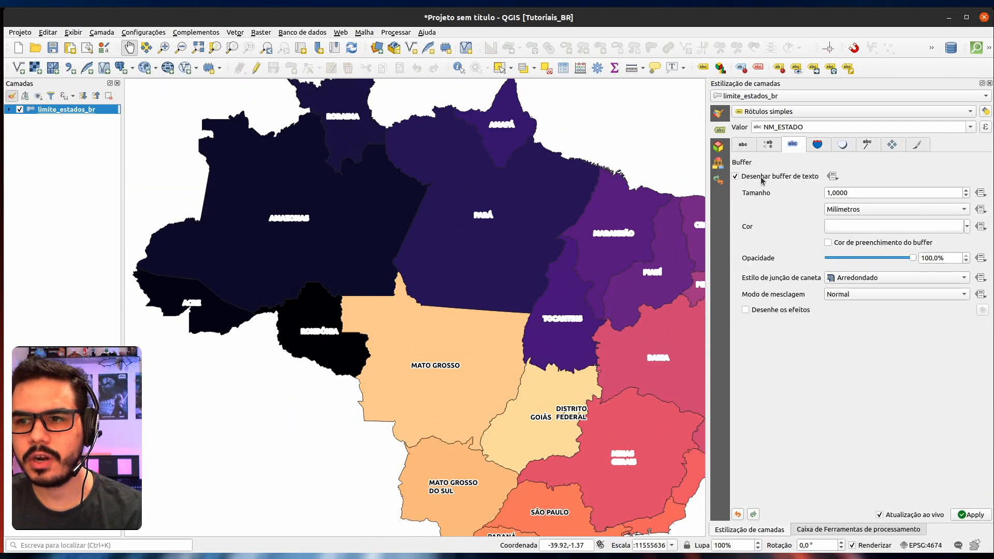
pyautogui.click(736, 176)
# Examine the contrast of the unbuffered labels against the state fills in the north, center and south.
pyautogui.moveTo(306, 215); pyautogui.dragTo(247, 201)
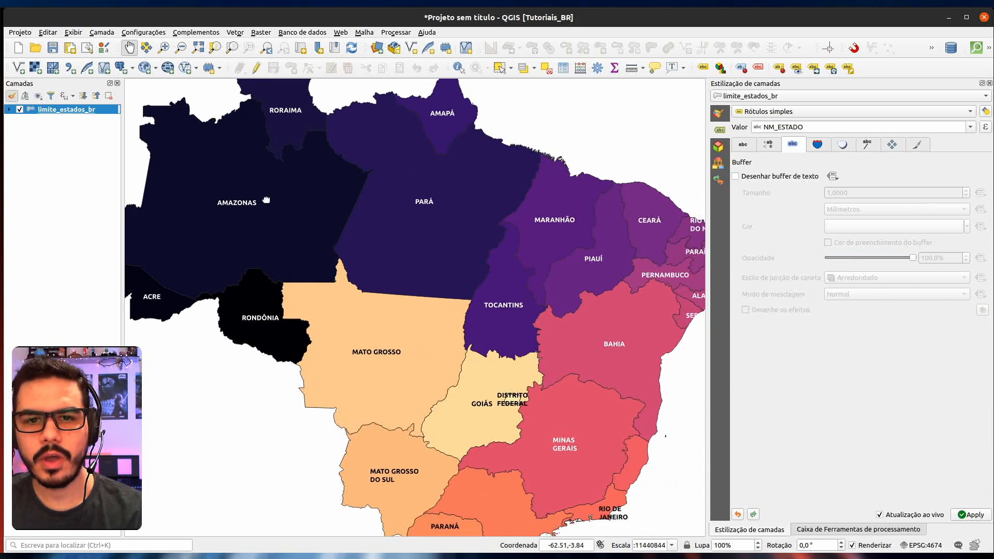
pyautogui.scroll(-1, 266, 200)
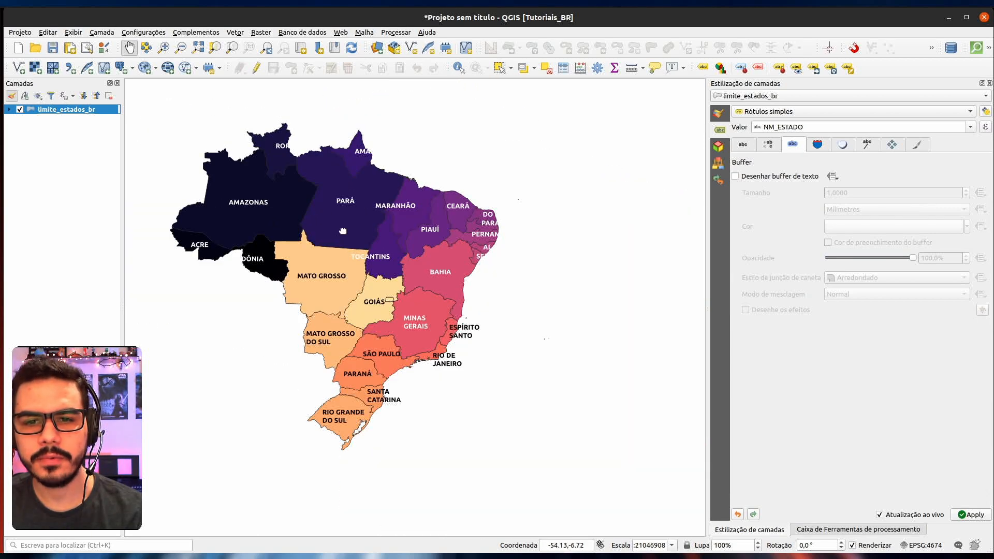
pyautogui.scroll(1, 389, 312)
pyautogui.moveTo(394, 351); pyautogui.dragTo(413, 321)
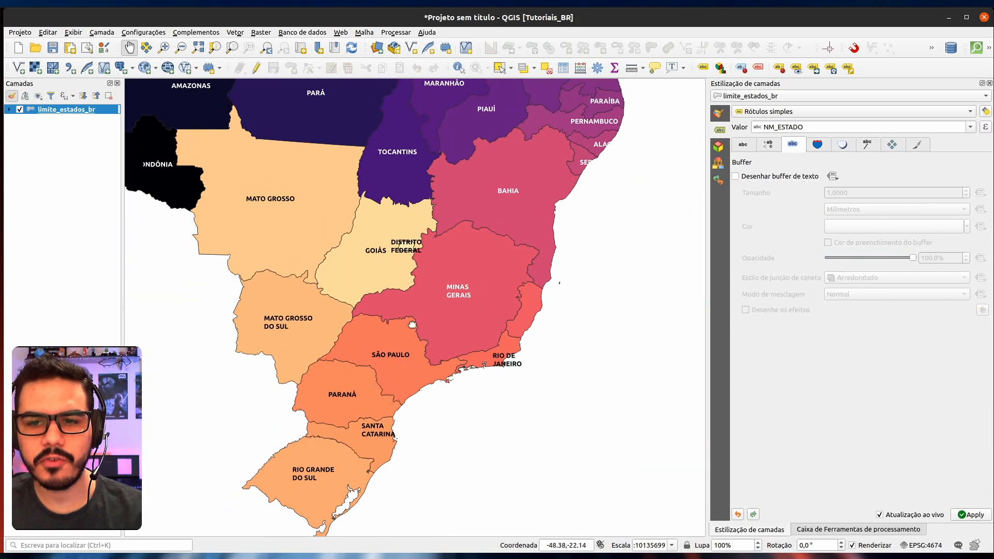
pyautogui.moveTo(402, 251); pyautogui.dragTo(409, 338)
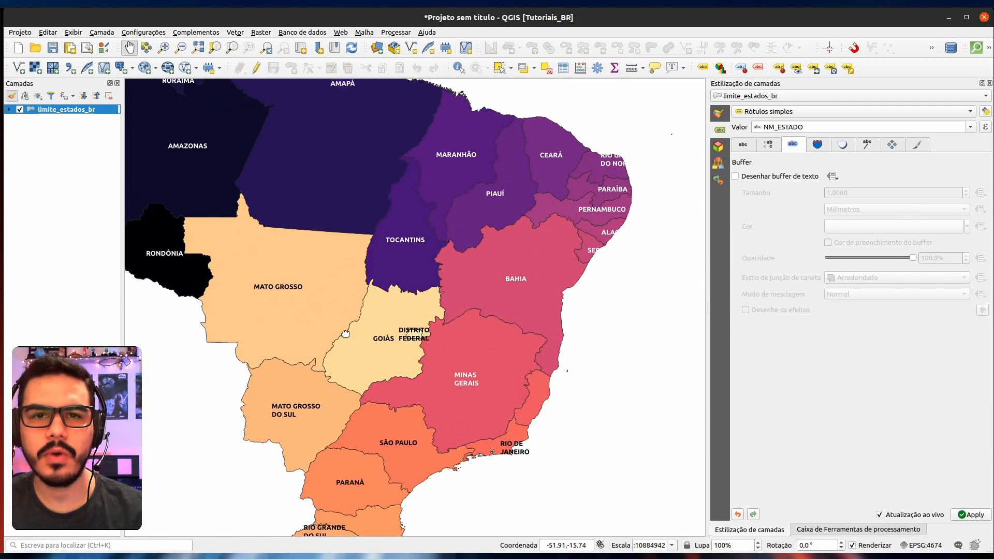
pyautogui.moveTo(308, 308); pyautogui.dragTo(318, 303)
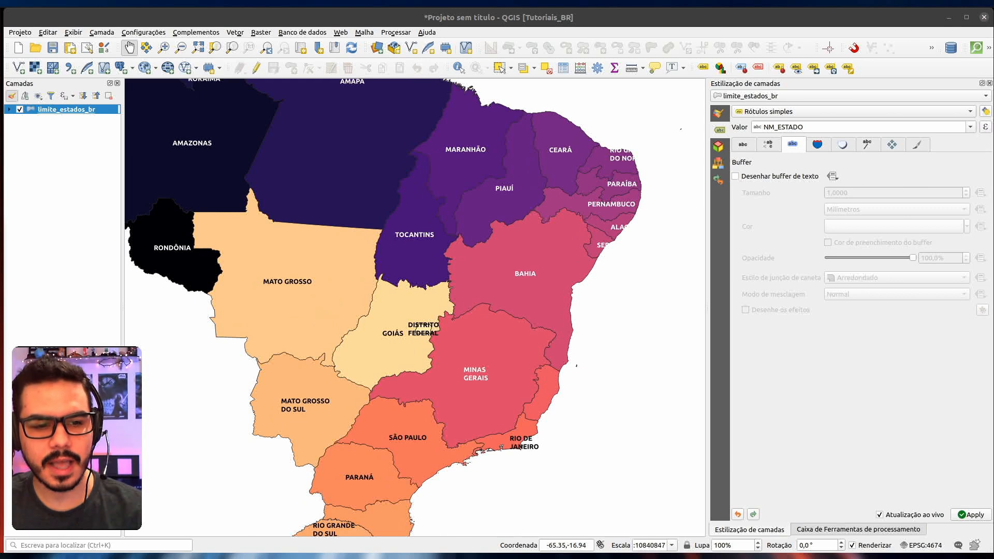
# Turn on the text buffer and load the recently used if() brightness expression as its color expression.
pyautogui.click(735, 176)
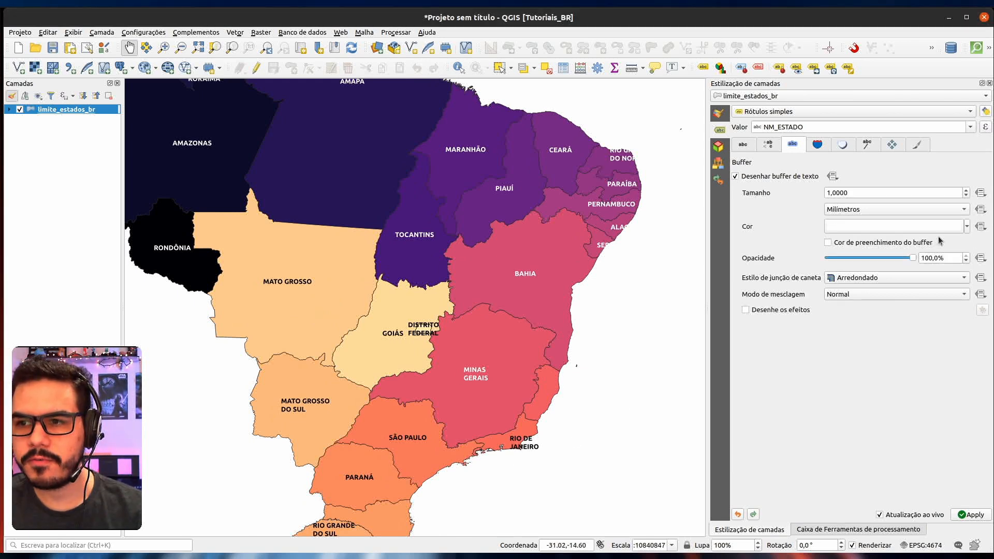
pyautogui.click(980, 228)
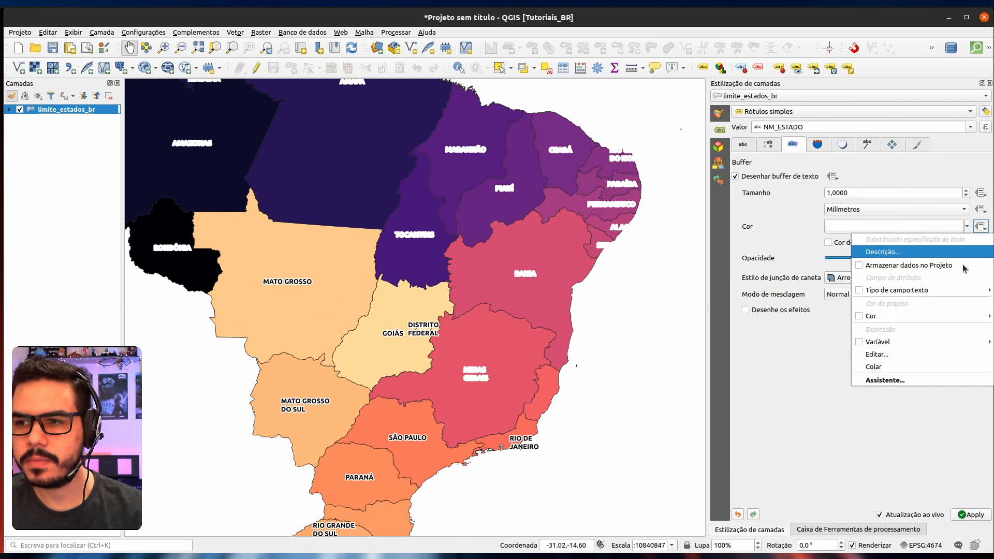
pyautogui.click(877, 354)
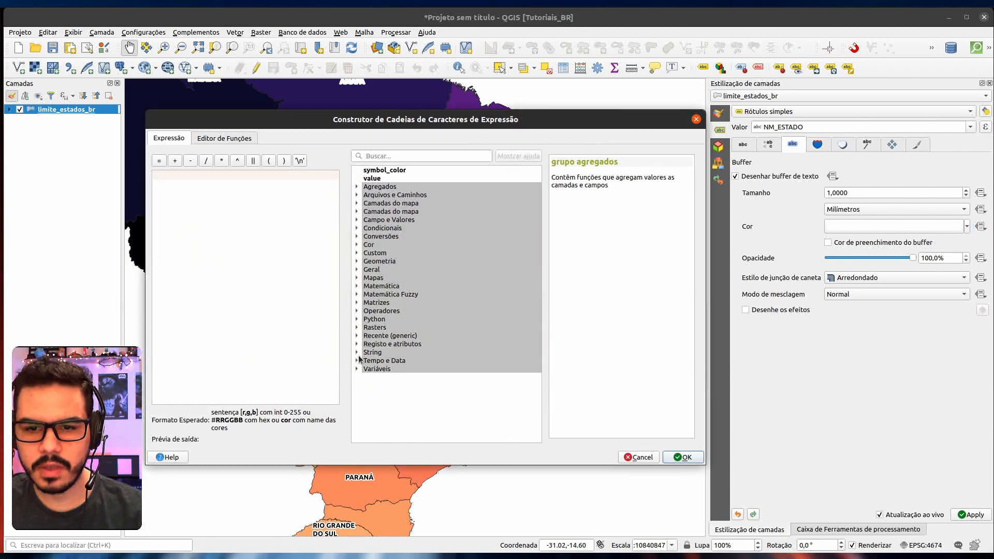
pyautogui.click(357, 335)
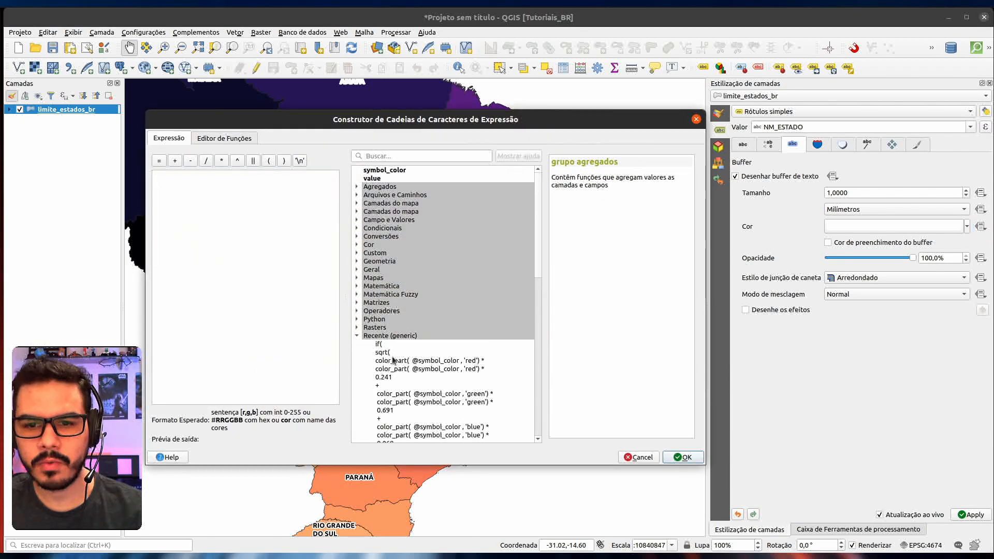
pyautogui.click(392, 361)
pyautogui.doubleClick(393, 362)
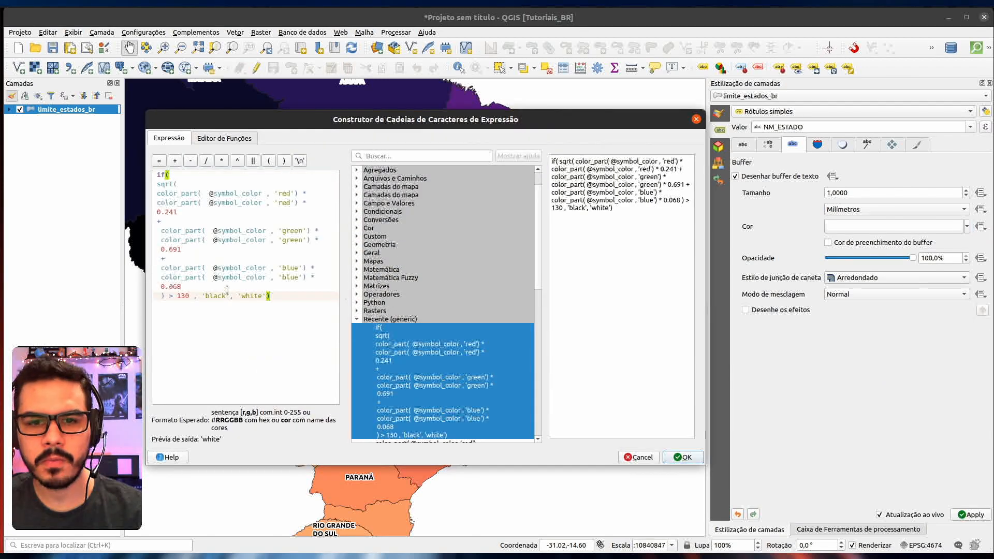
# Change the comparison in the buffer color expression to < 130, apply it and check the labels across the map.
pyautogui.click(172, 294)
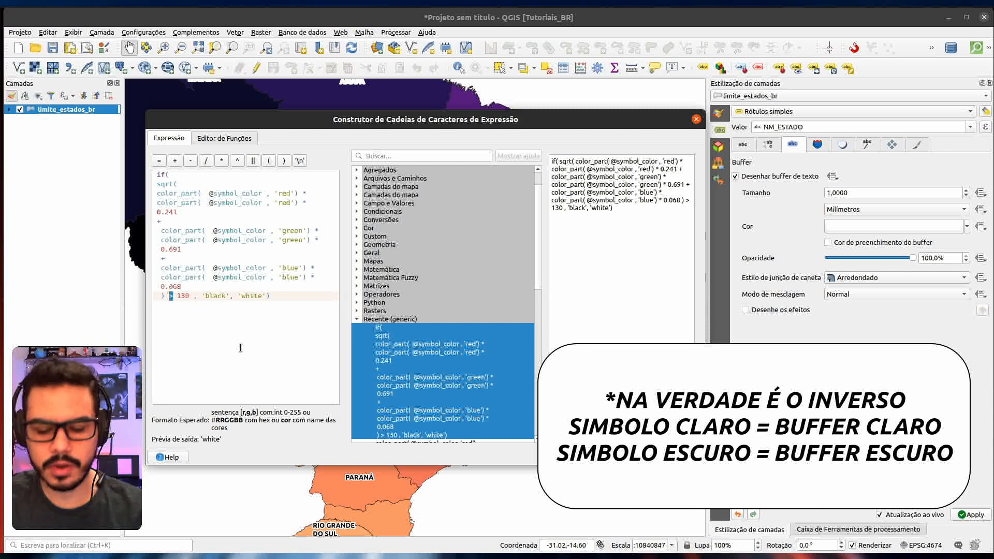
pyautogui.write('<')
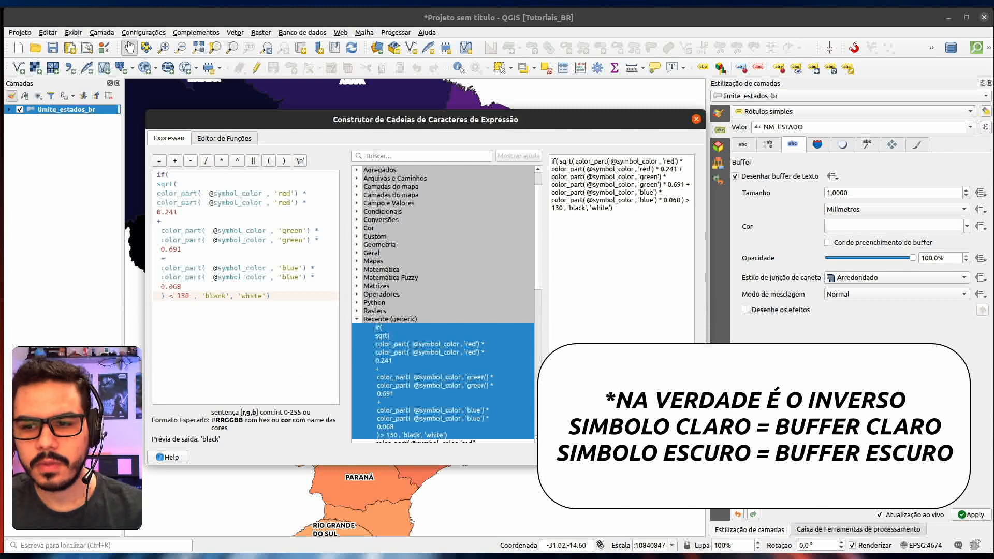
pyautogui.click(681, 457)
pyautogui.scroll(-1, 562, 189)
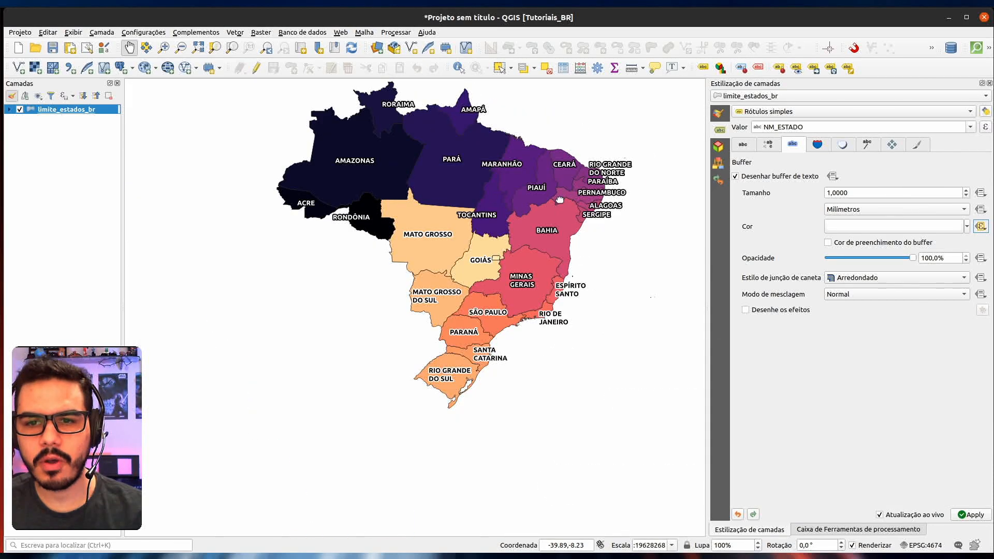
pyautogui.moveTo(494, 180); pyautogui.dragTo(450, 217)
pyautogui.scroll(3, 316, 181)
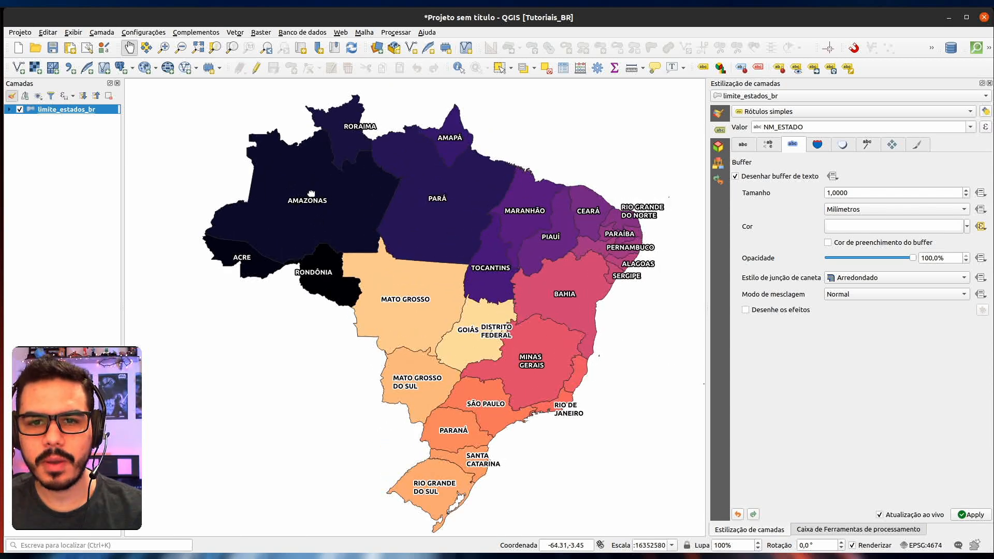
pyautogui.scroll(-1, 308, 225)
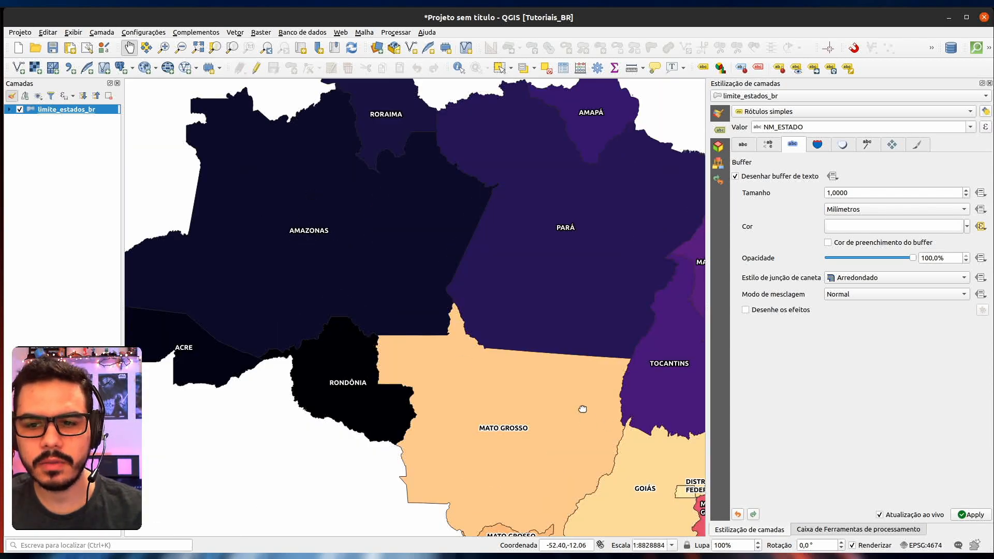
# Change the color ramp of the categorized states to Greys and check the label contrast across the whole country.
pyautogui.moveTo(582, 407); pyautogui.dragTo(495, 269)
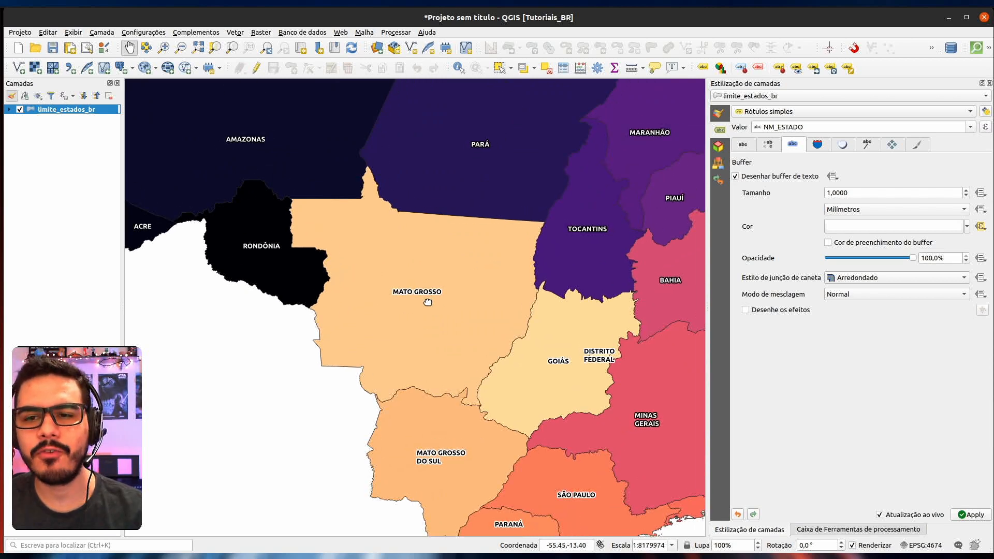
pyautogui.scroll(-2, 428, 303)
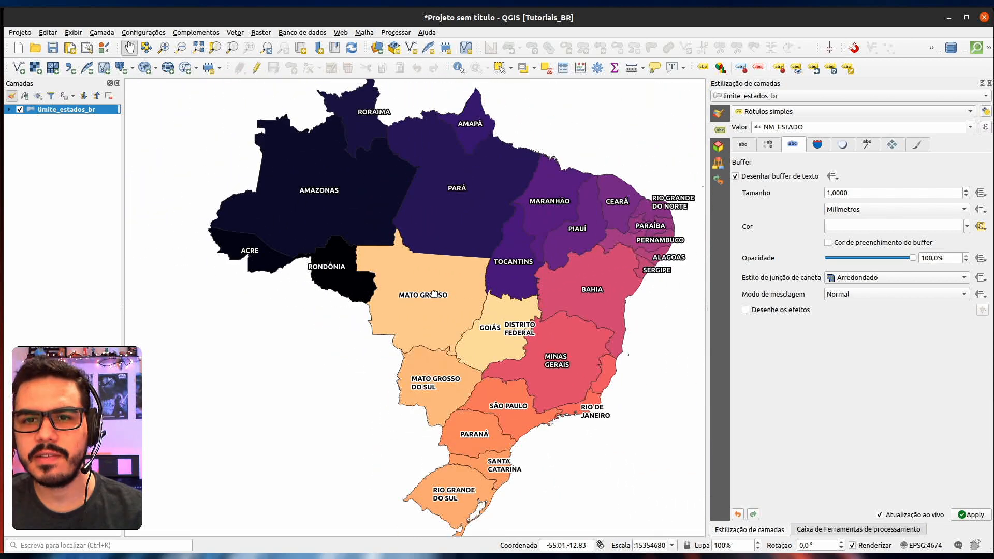
pyautogui.scroll(-1, 434, 294)
pyautogui.moveTo(470, 255); pyautogui.dragTo(417, 252)
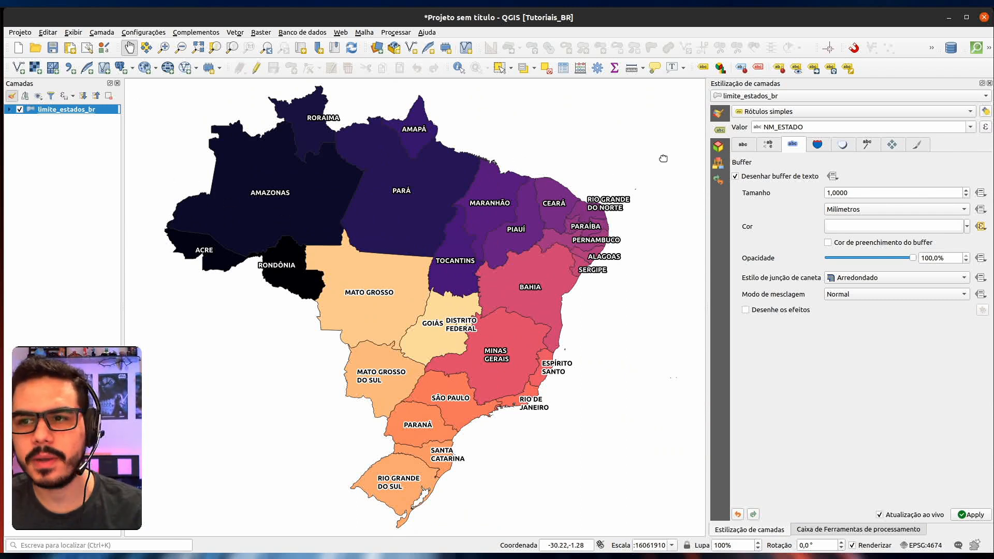
pyautogui.click(719, 113)
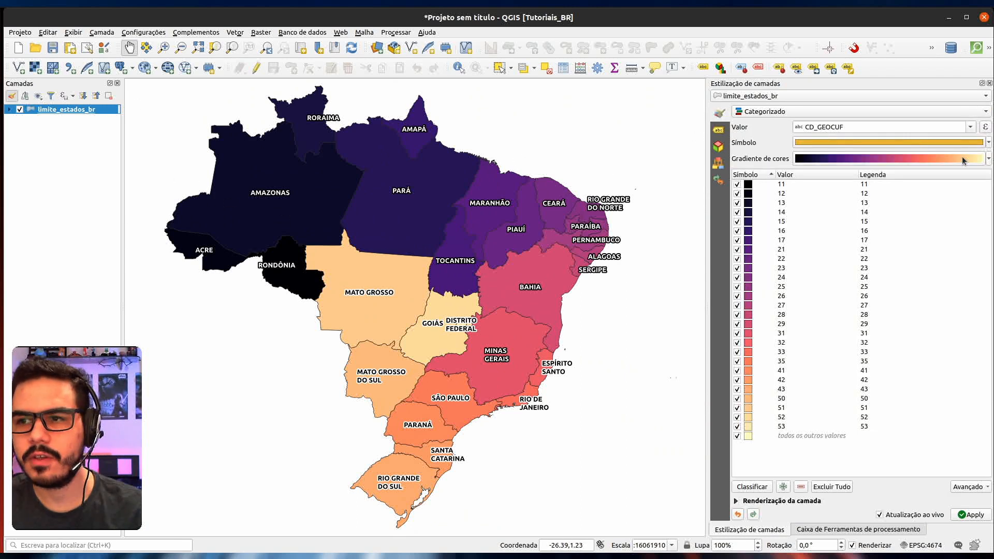
pyautogui.click(988, 162)
pyautogui.click(817, 228)
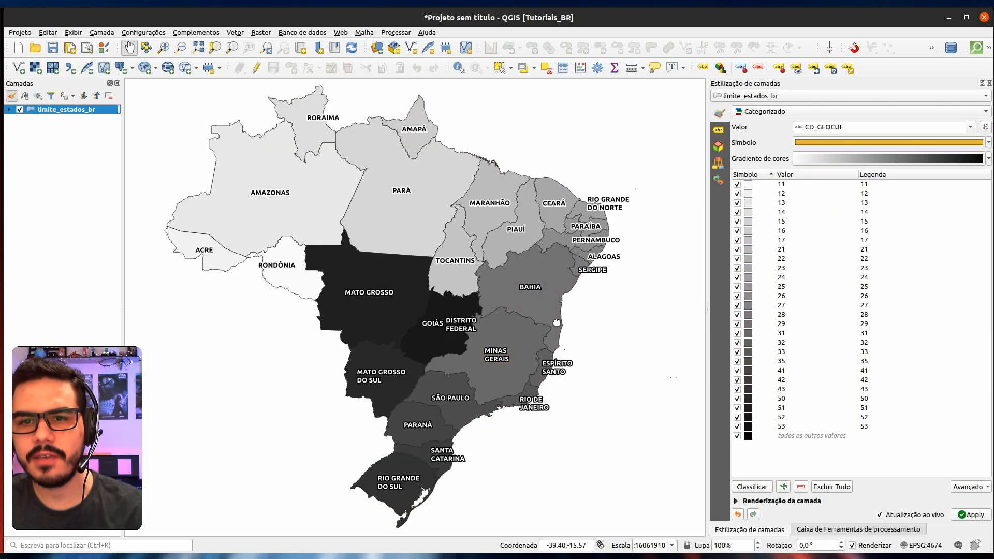
pyautogui.moveTo(499, 286); pyautogui.dragTo(500, 286)
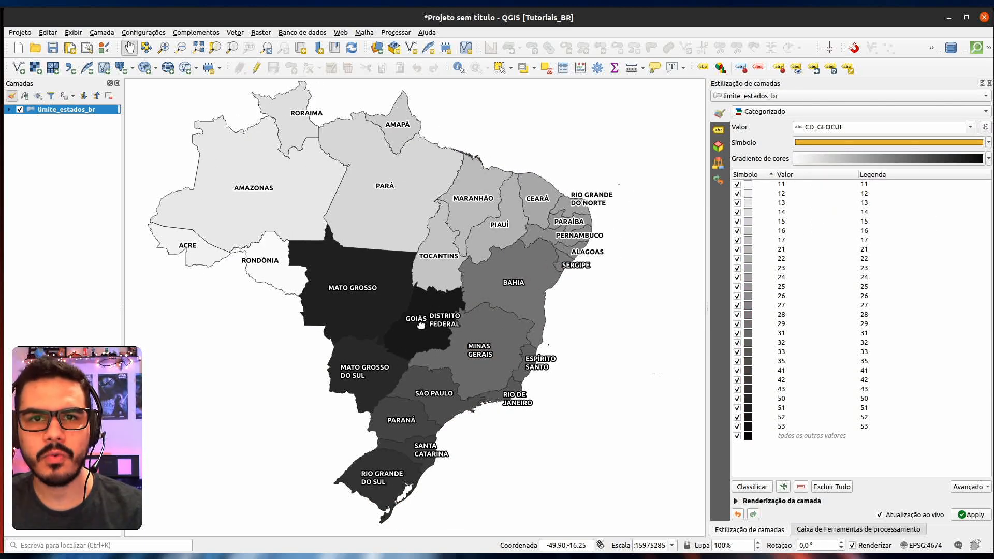
# Switch the states to the Magma color ramp to compare label readability, and set the ramp back to Greys.
pyautogui.click(988, 158)
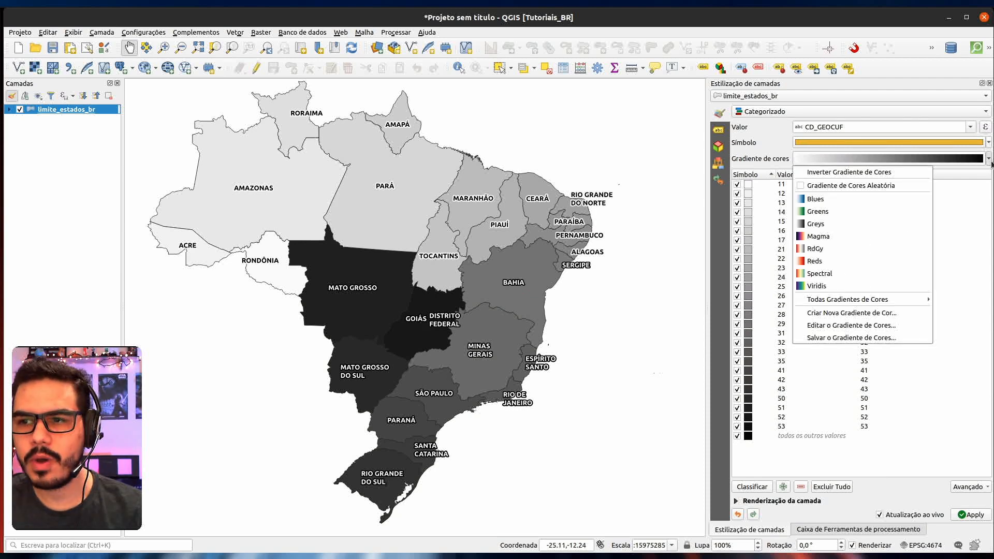
pyautogui.click(850, 236)
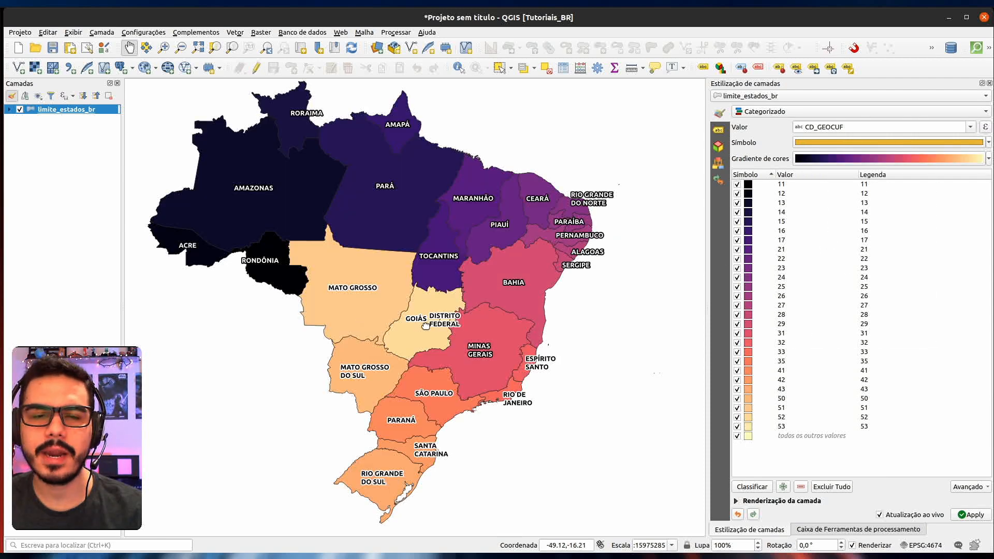
pyautogui.click(988, 160)
pyautogui.click(818, 224)
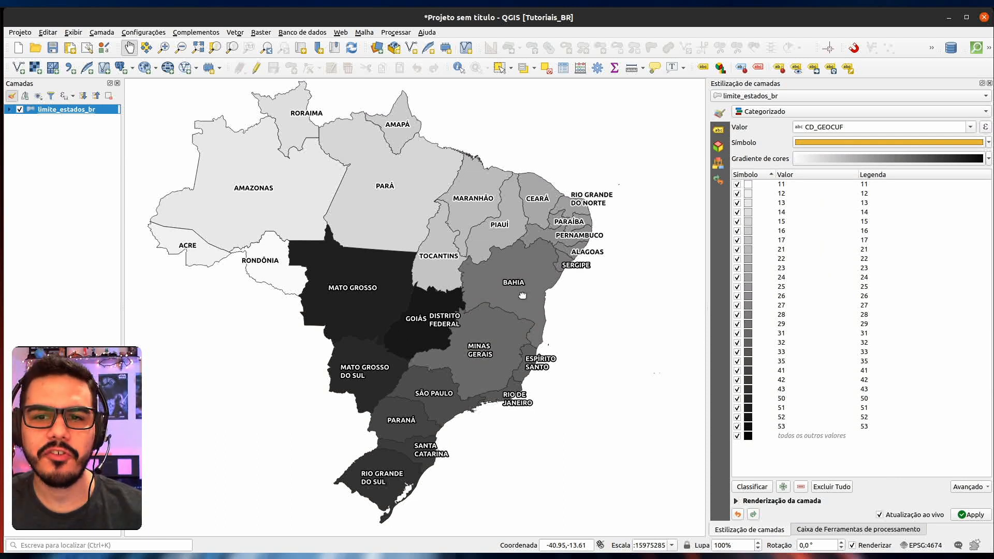
pyautogui.moveTo(420, 276); pyautogui.dragTo(428, 280)
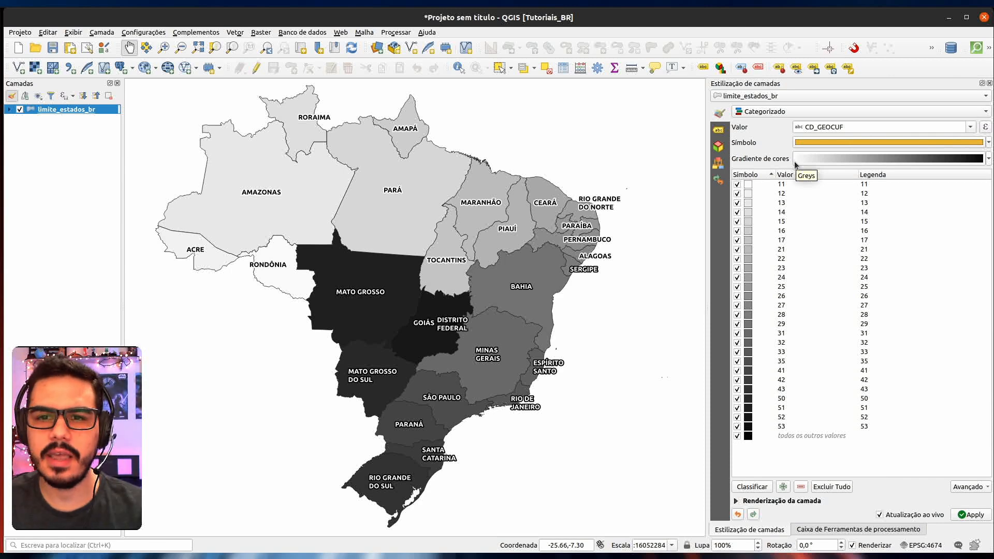
pyautogui.moveTo(526, 270); pyautogui.dragTo(545, 266)
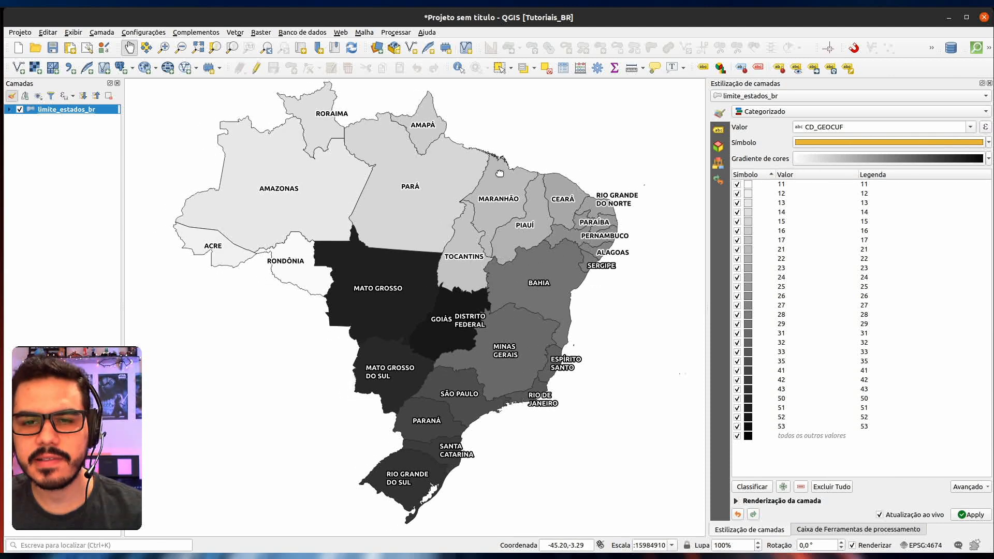
pyautogui.moveTo(499, 173); pyautogui.dragTo(496, 184)
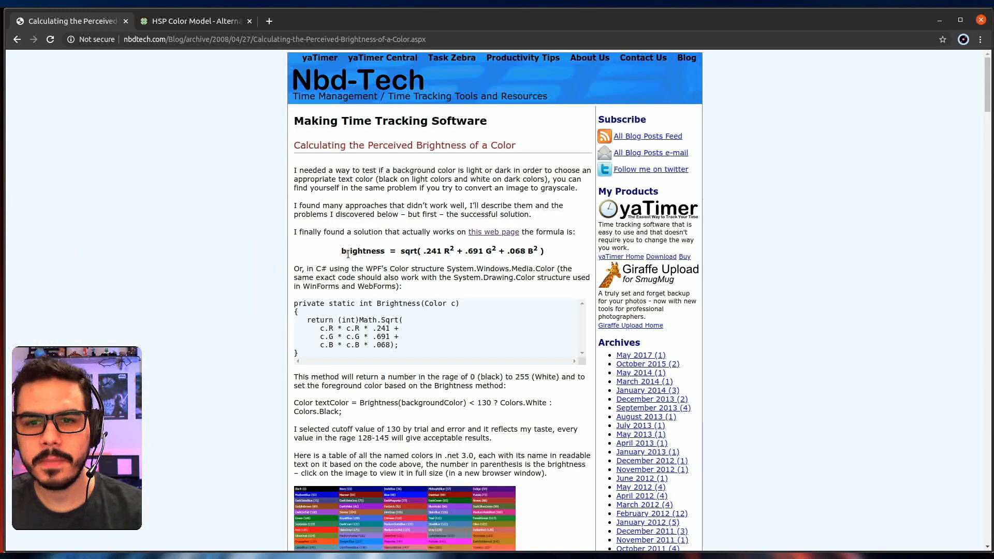
# Review the perceived brightness formula on the Nbd-Tech page in the browser and return to the QGIS map.
pyautogui.doubleClick(350, 252)
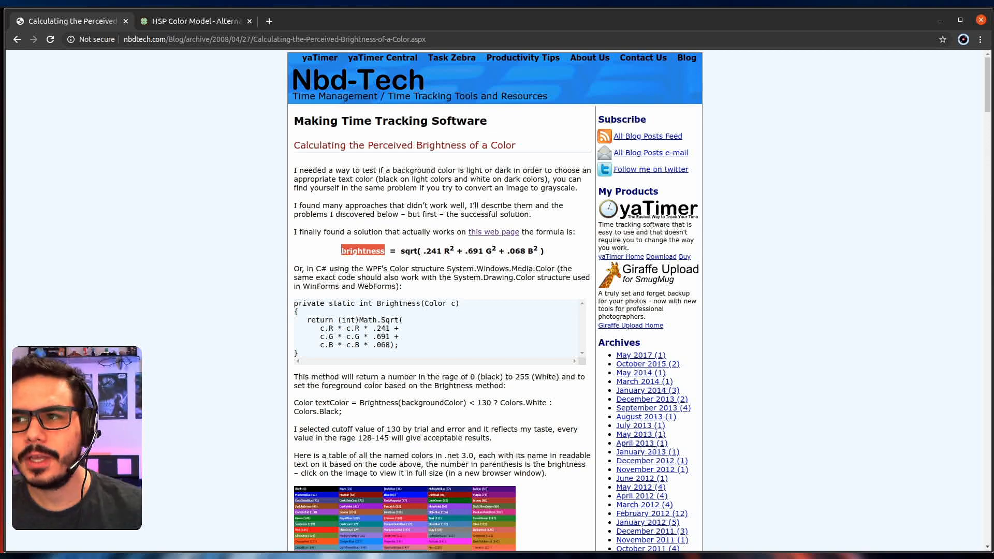
pyautogui.click(940, 20)
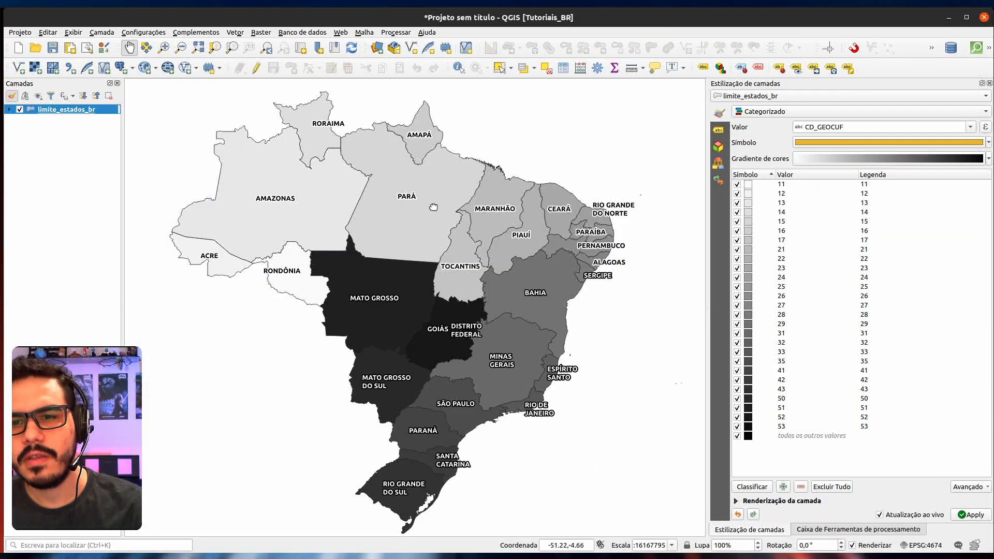
pyautogui.moveTo(461, 295); pyautogui.dragTo(458, 284)
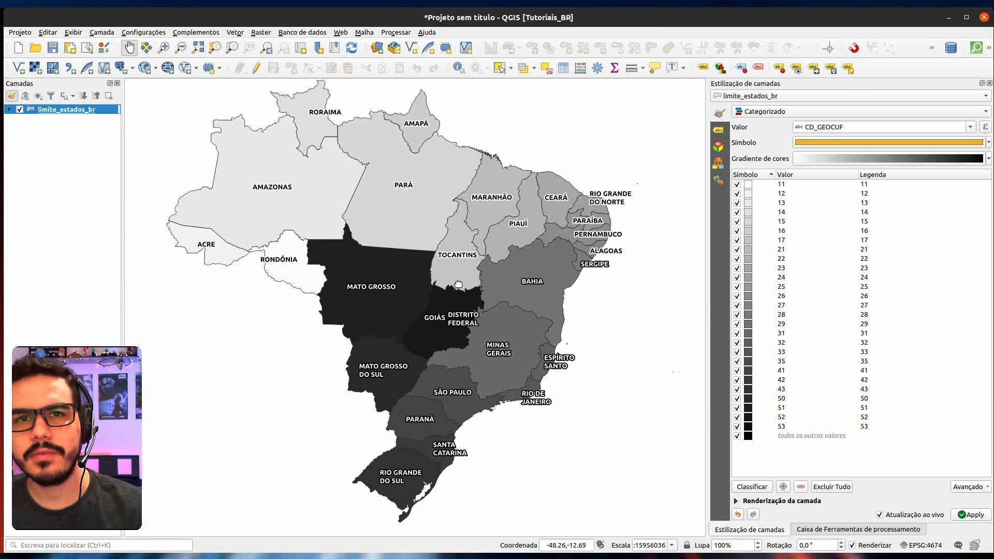